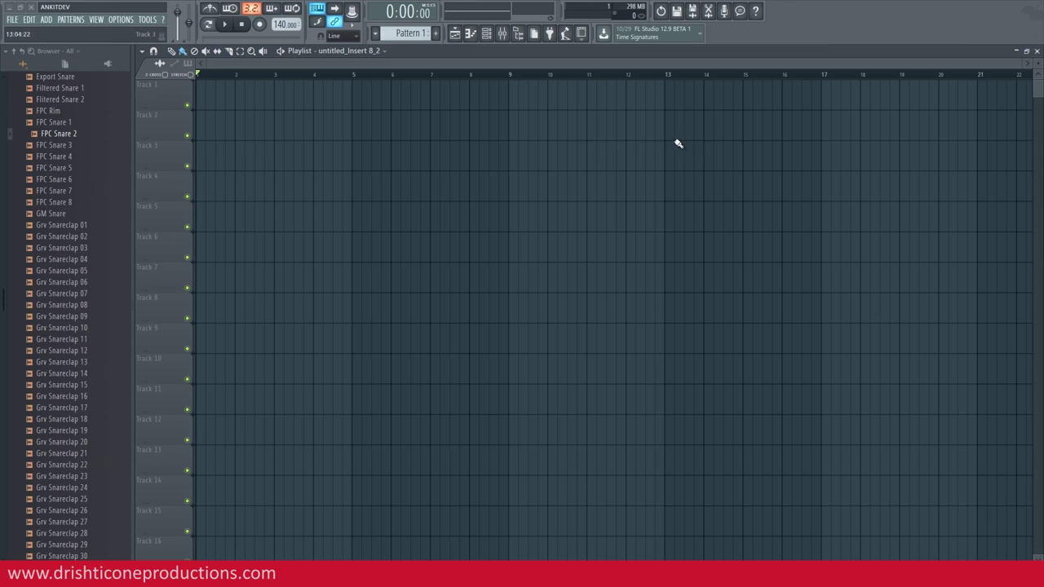
- Examine the available audio devices and the FL Studio ASIO buffer, input and output choices in the audio settings
{"action": "left_click", "coordinate": [120, 21]}
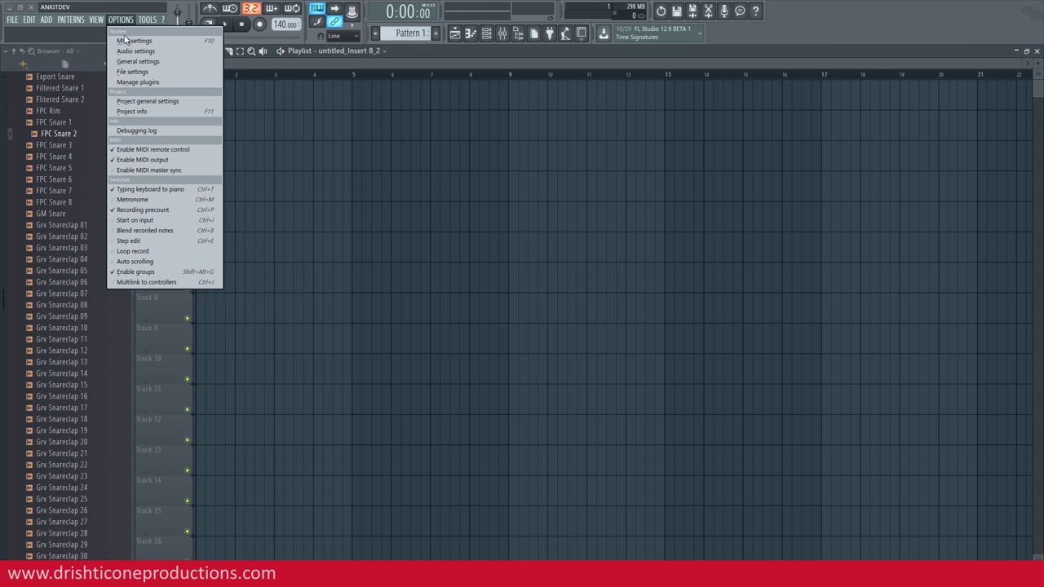
{"action": "left_click", "coordinate": [130, 51]}
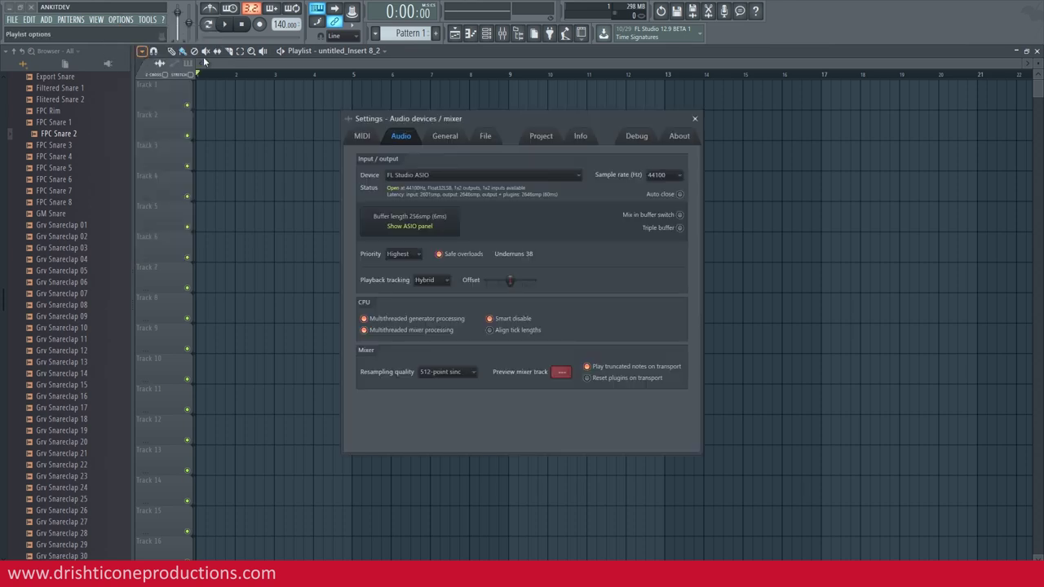
{"action": "left_click", "coordinate": [424, 178]}
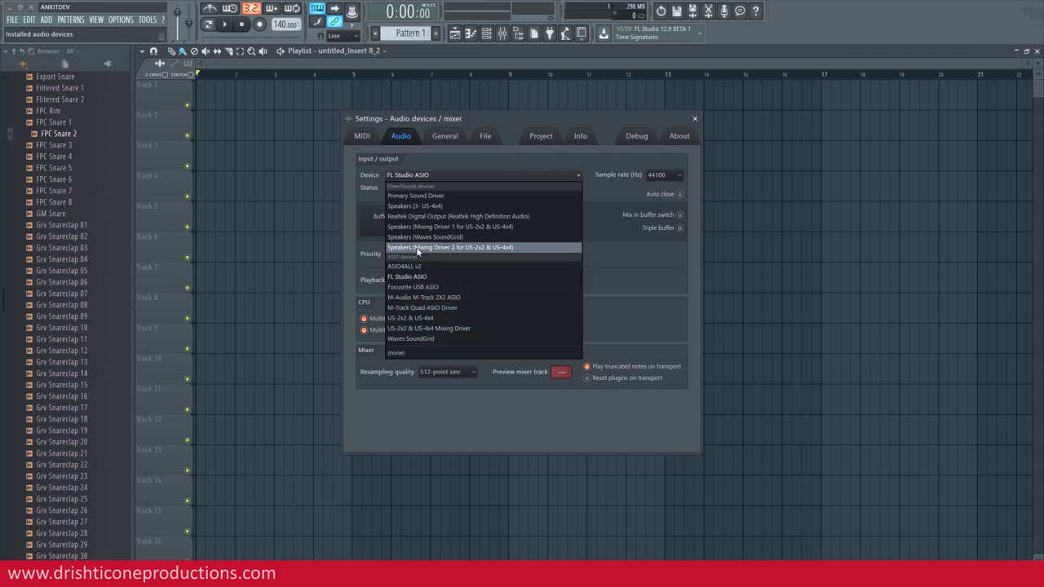
{"action": "left_click", "coordinate": [474, 119]}
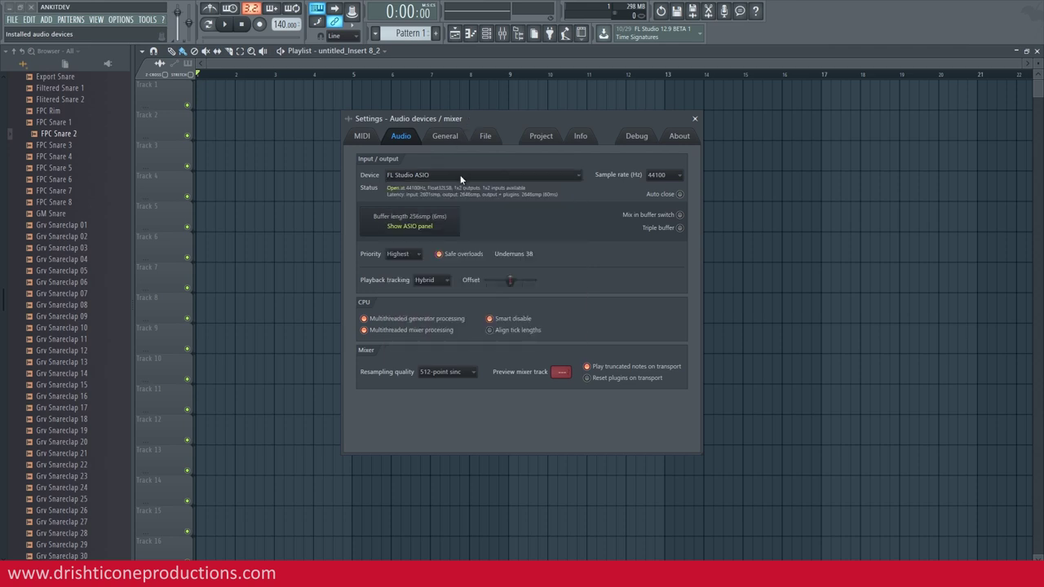
{"action": "left_click", "coordinate": [435, 226]}
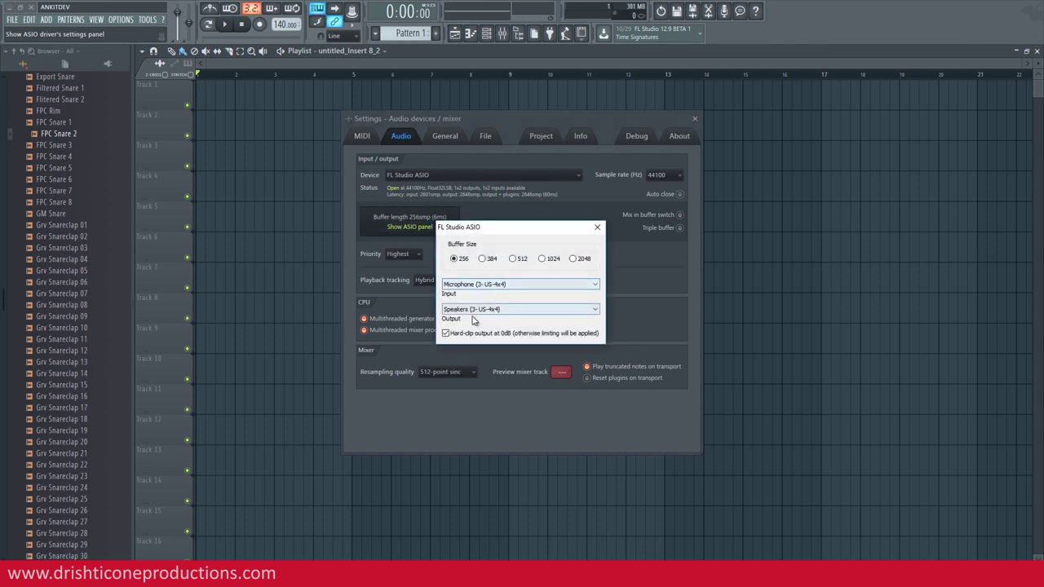
{"action": "left_click", "coordinate": [597, 228]}
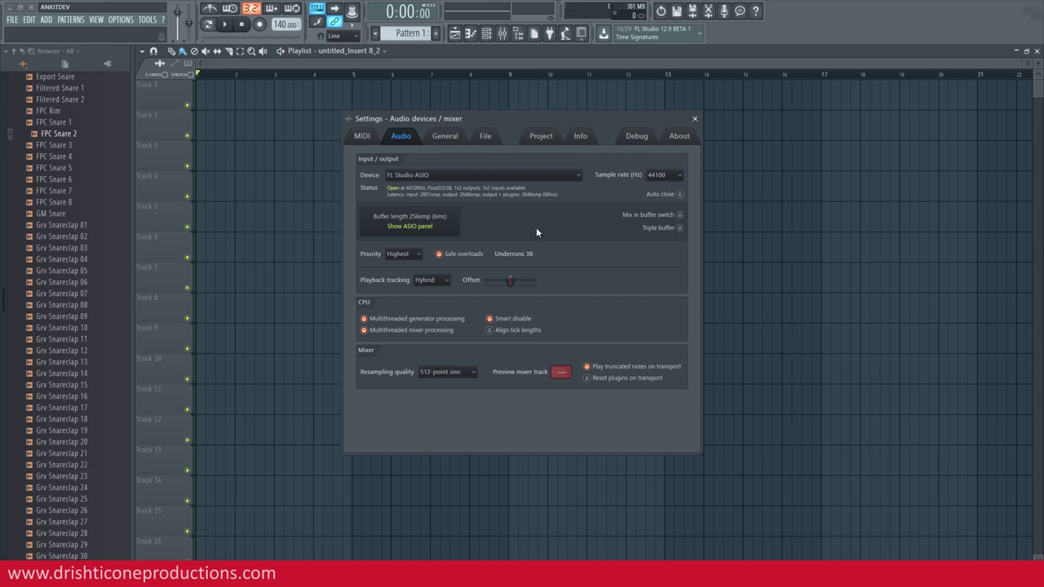
{"action": "left_click", "coordinate": [694, 120]}
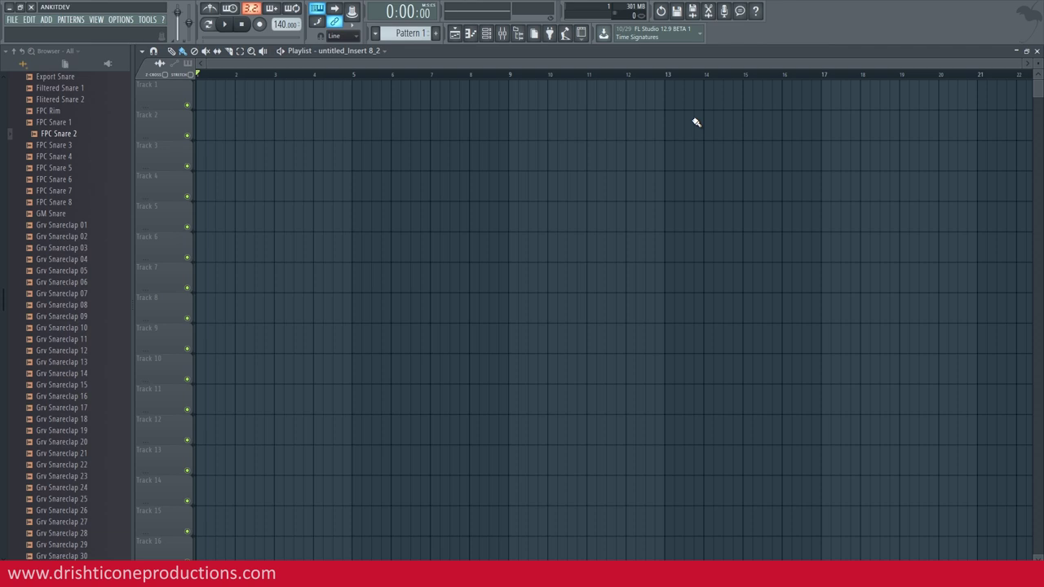
- Set the project tempo to about 130 BPM by tapping the beat in the Tempo tapper, leaving the tapper closed
{"action": "right_click", "coordinate": [282, 25]}
{"action": "left_click", "coordinate": [393, 34]}
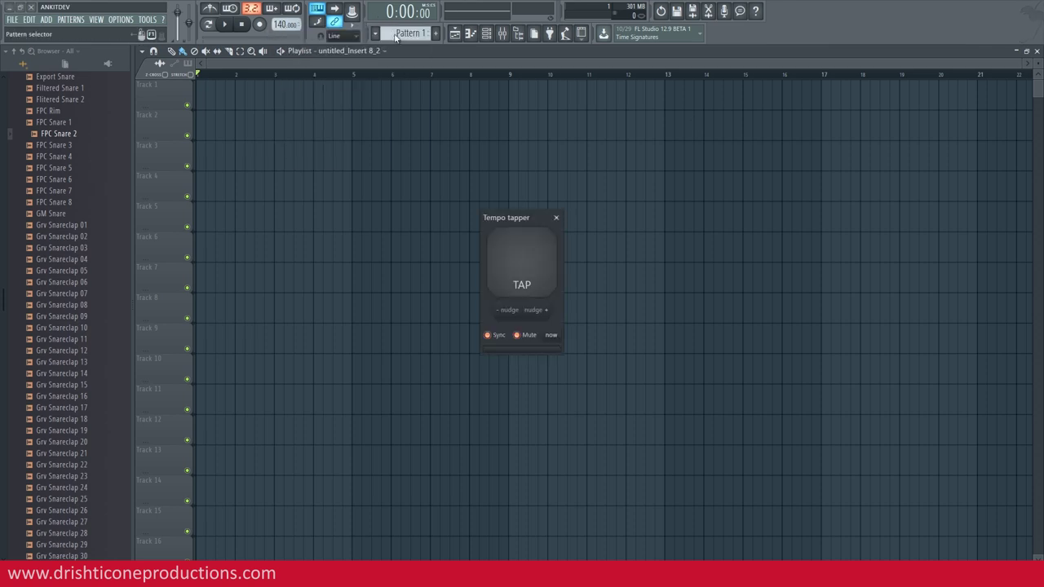
{"action": "left_click", "coordinate": [548, 265]}
{"action": "left_click", "coordinate": [547, 265]}
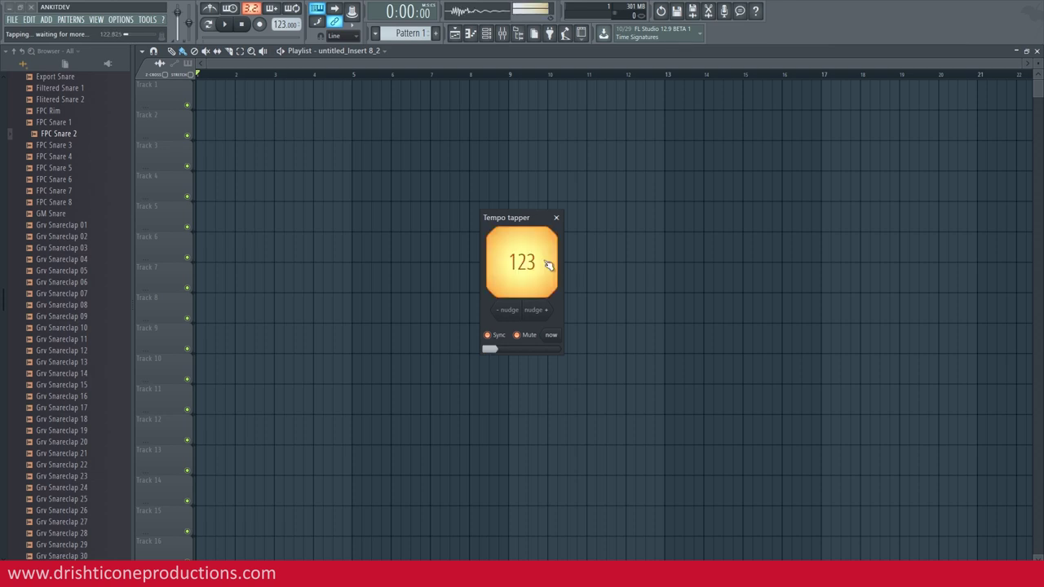
{"action": "left_click", "coordinate": [548, 265]}
{"action": "left_click", "coordinate": [548, 265]}
{"action": "left_click", "coordinate": [548, 265]}
{"action": "left_click", "coordinate": [548, 265]}
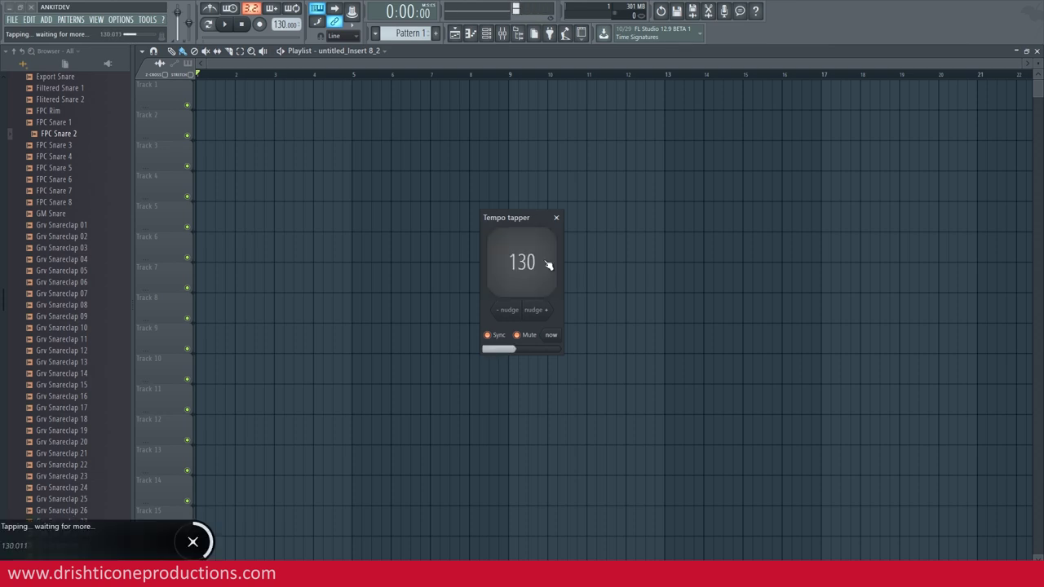
{"action": "left_click", "coordinate": [556, 218]}
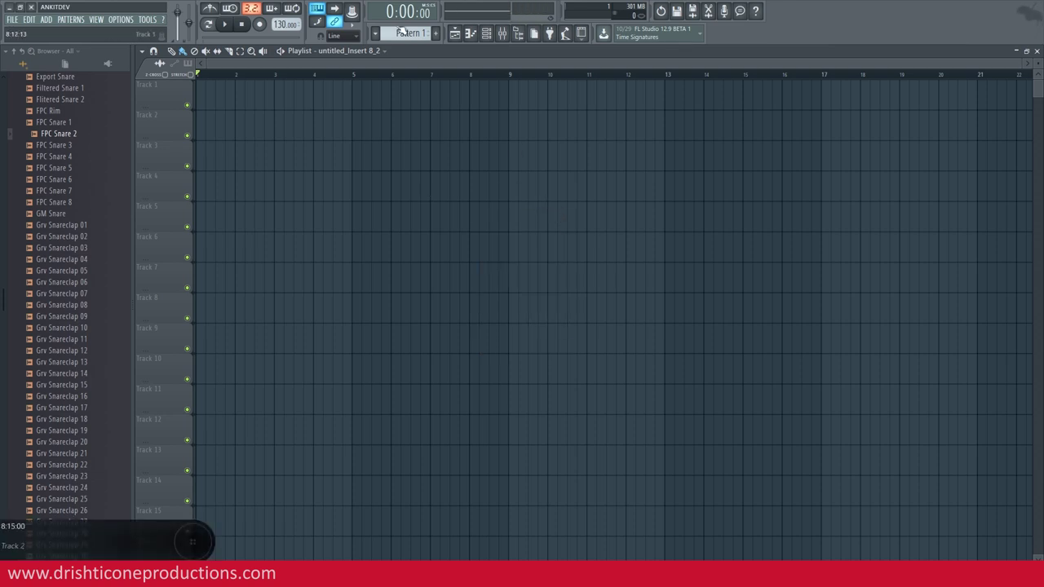
- Turn on the metronome and place a Pattern 1 clip at bar 1 of Track 1 in the playlist
{"action": "left_click", "coordinate": [210, 10]}
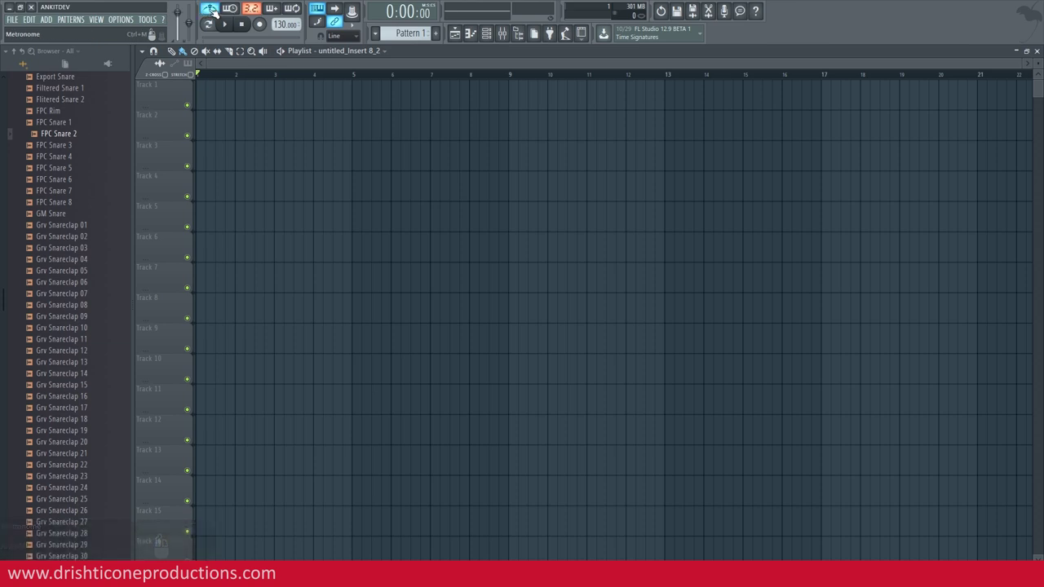
{"action": "left_click", "coordinate": [236, 96]}
{"action": "right_click", "coordinate": [265, 99]}
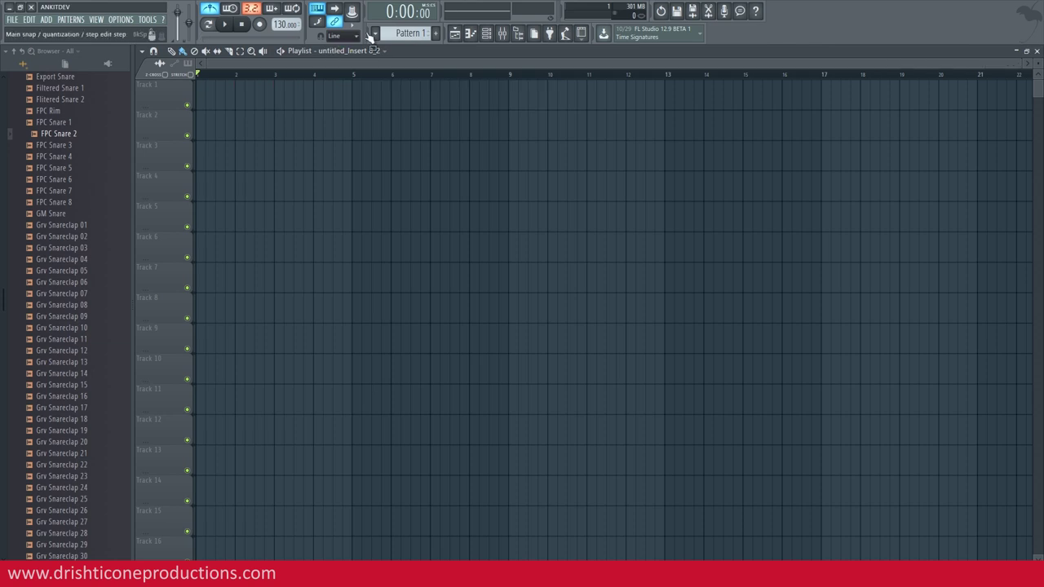
{"action": "left_click", "coordinate": [395, 34]}
{"action": "left_click_drag", "start_coordinate": [368, 91], "coordinate": [212, 88]}
- Add an FL Keys channel to Pattern 1 and open its piano roll
{"action": "key", "text": "F6"}
{"action": "left_click", "coordinate": [374, 111]}
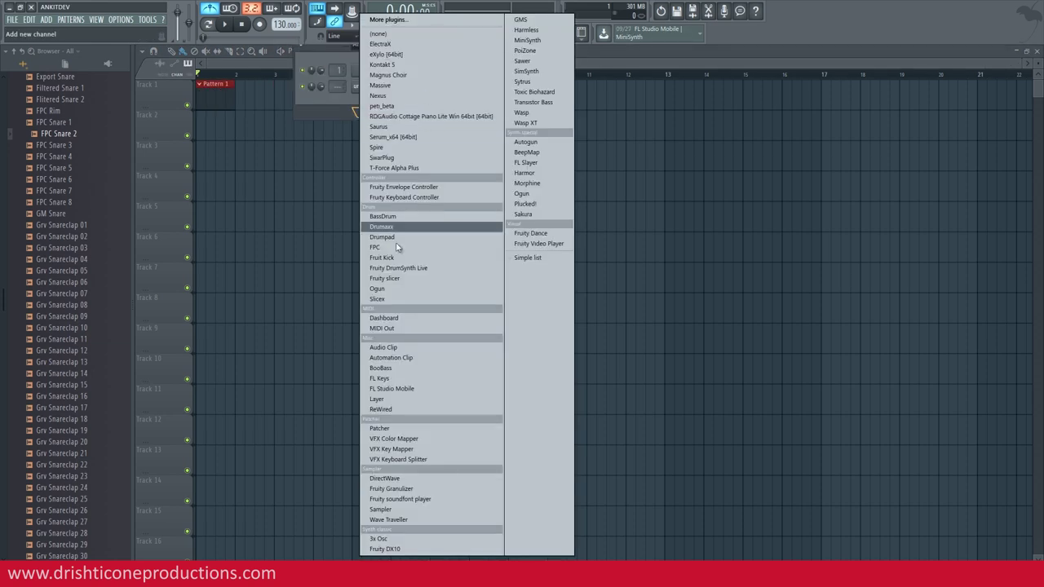
{"action": "left_click", "coordinate": [403, 378]}
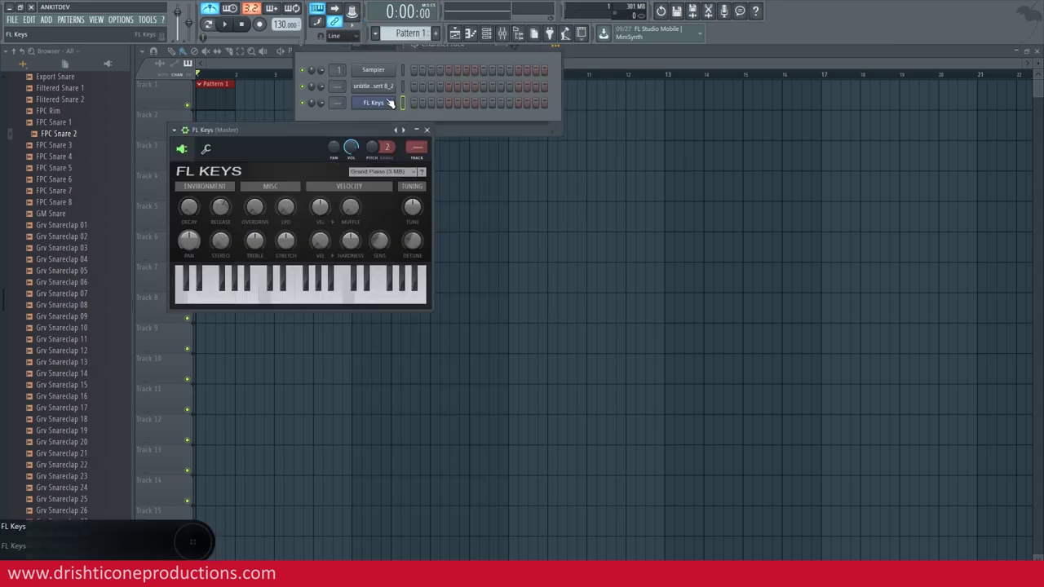
{"action": "right_click", "coordinate": [394, 104]}
{"action": "left_click", "coordinate": [410, 103]}
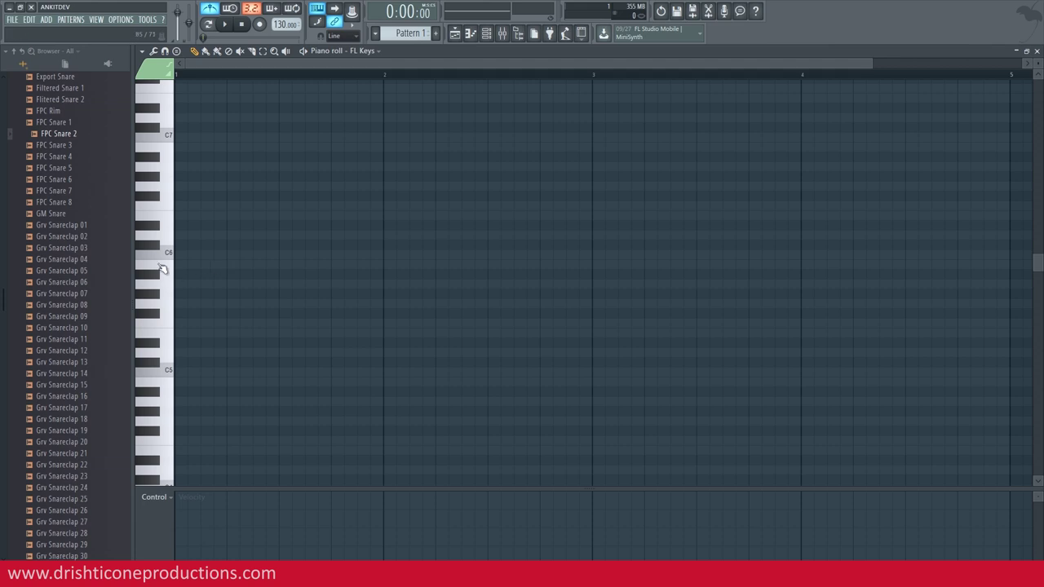
- Enter four G5 notes, one on each beat of bar 1, in the FL Keys piano roll and play them back
{"action": "left_click_drag", "start_coordinate": [168, 265], "coordinate": [169, 199]}
{"action": "left_click", "coordinate": [171, 194]}
{"action": "left_click", "coordinate": [171, 194]}
{"action": "left_click", "coordinate": [167, 306]}
{"action": "left_click", "coordinate": [171, 308]}
{"action": "left_click", "coordinate": [180, 307]}
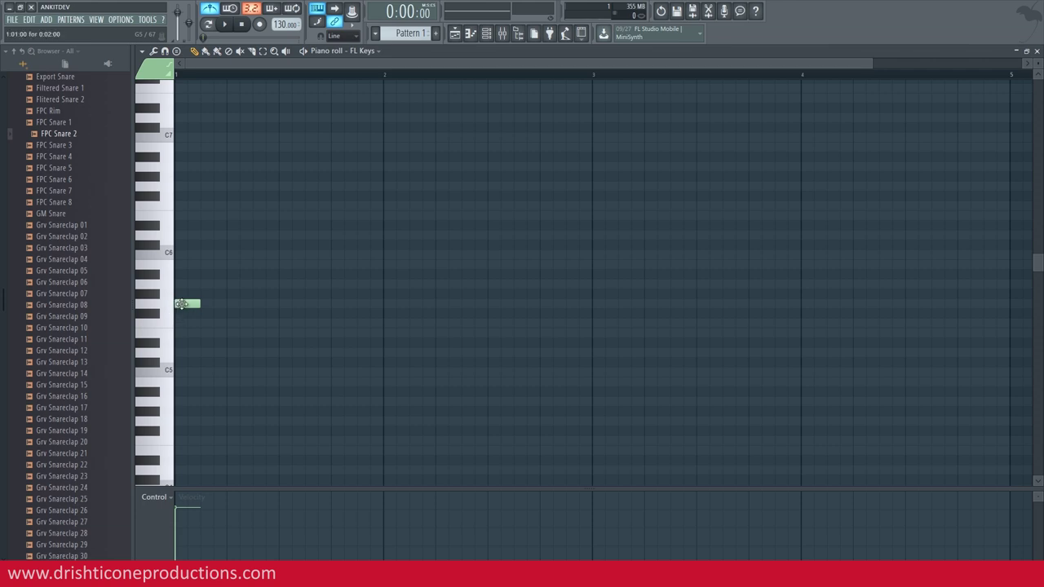
{"action": "left_click", "coordinate": [233, 305]}
{"action": "left_click", "coordinate": [283, 306]}
{"action": "left_click", "coordinate": [334, 305]}
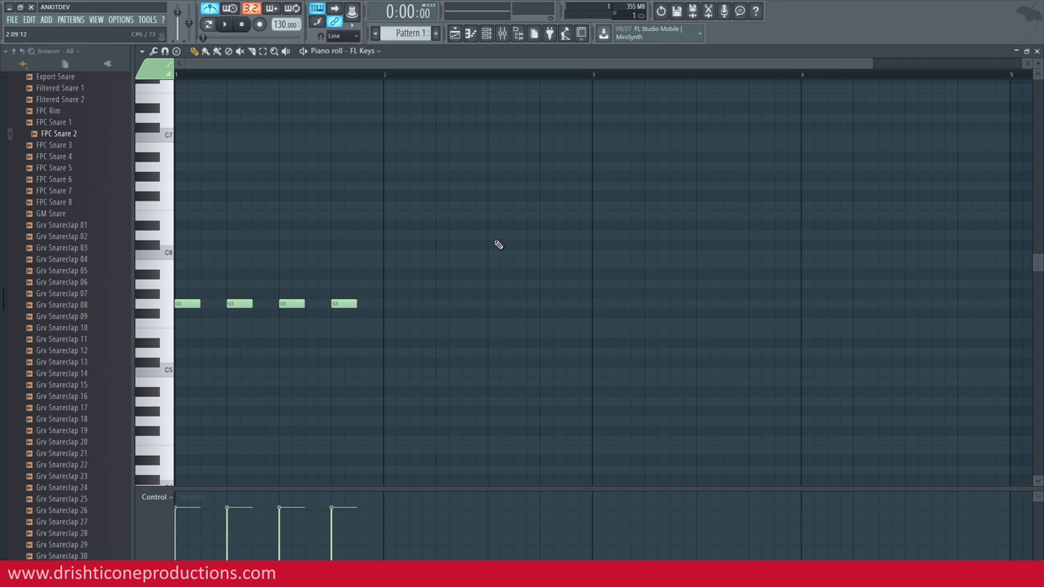
{"action": "key", "text": "space"}
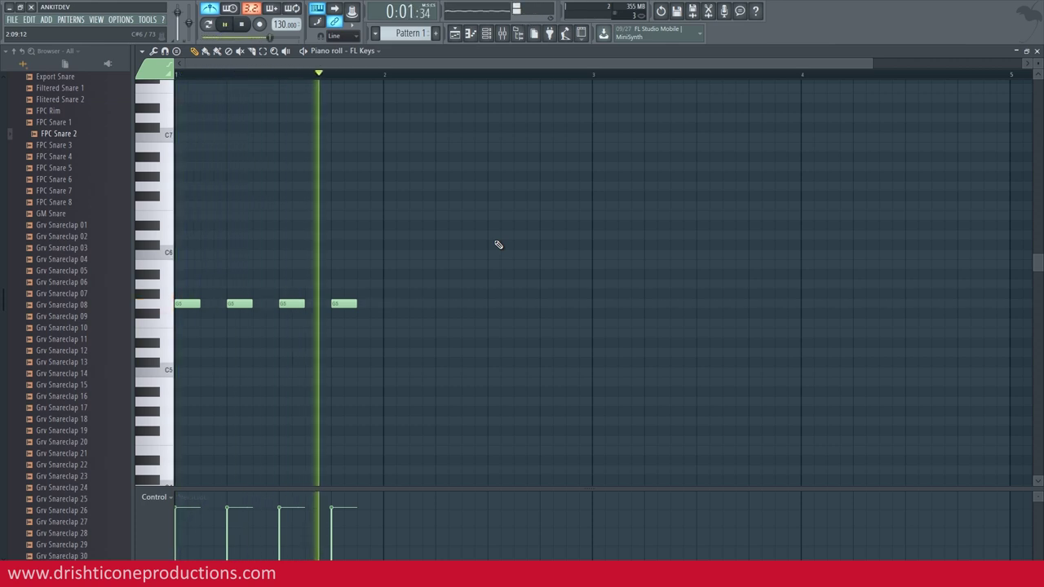
{"action": "key", "text": "space"}
- Return to the playlist and repeat the Pattern 1 clip back to back along Track 1 through bar 15
{"action": "left_click", "coordinate": [454, 33]}
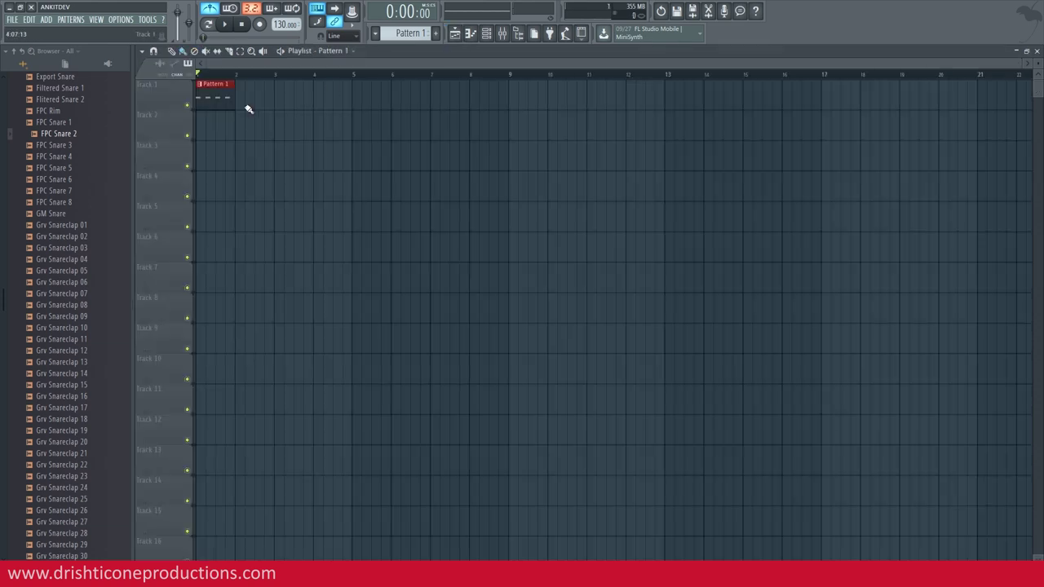
{"action": "key", "text": "ctrl+b"}
{"action": "key", "text": "ctrl+b"}
{"action": "key", "text": "ctrl+b"}
{"action": "key", "text": "ctrl+b"}
{"action": "key", "text": "ctrl+b"}
{"action": "key", "text": "ctrl+b"}
{"action": "key", "text": "ctrl+b"}
{"action": "key", "text": "ctrl+b"}
{"action": "key", "text": "ctrl+b"}
{"action": "key", "text": "ctrl+b"}
{"action": "key", "text": "ctrl+b"}
{"action": "key", "text": "ctrl+b"}
{"action": "key", "text": "ctrl+b"}
{"action": "key", "text": "ctrl+b"}
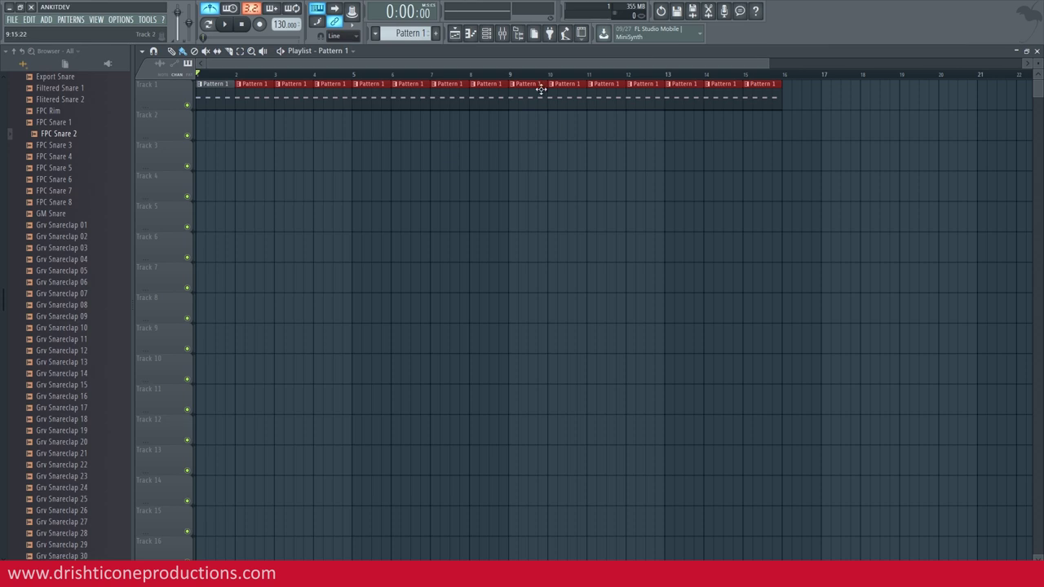
- Open the mixer and examine the Master track's audio input sources and several insert tracks
{"action": "left_click", "coordinate": [502, 33]}
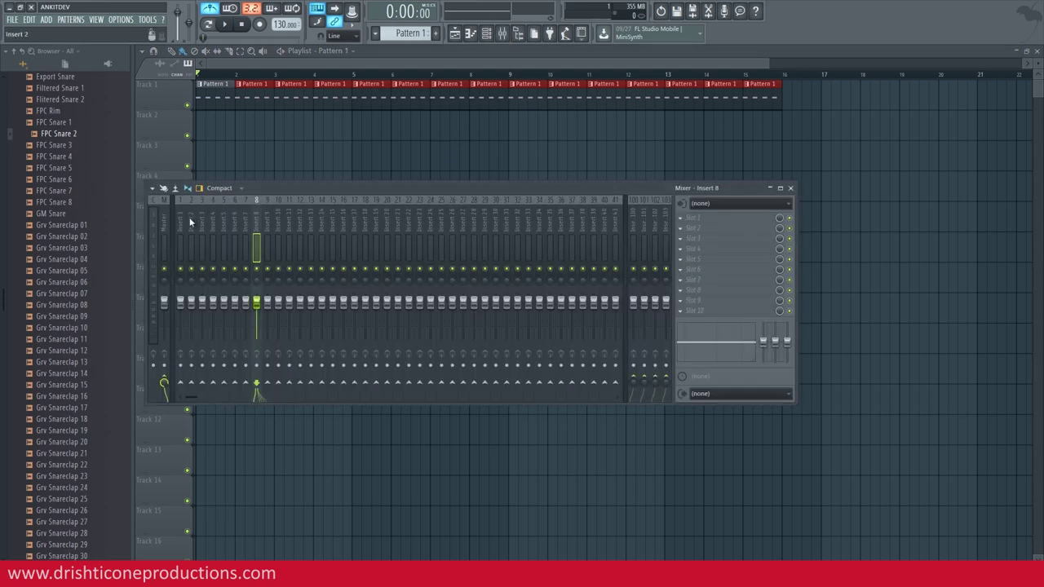
{"action": "left_click", "coordinate": [163, 220]}
{"action": "left_click", "coordinate": [731, 204]}
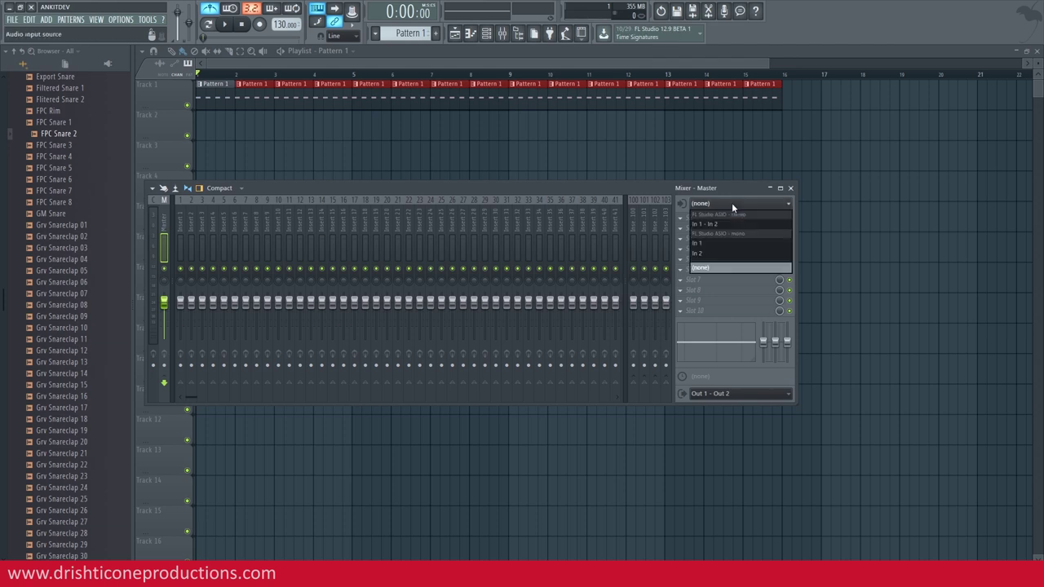
{"action": "left_click", "coordinate": [617, 190]}
{"action": "left_click", "coordinate": [193, 219]}
{"action": "left_click", "coordinate": [246, 228]}
{"action": "left_click", "coordinate": [290, 230]}
{"action": "left_click", "coordinate": [332, 232]}
{"action": "left_click", "coordinate": [355, 231]}
{"action": "left_click", "coordinate": [381, 227]}
{"action": "left_click", "coordinate": [330, 222]}
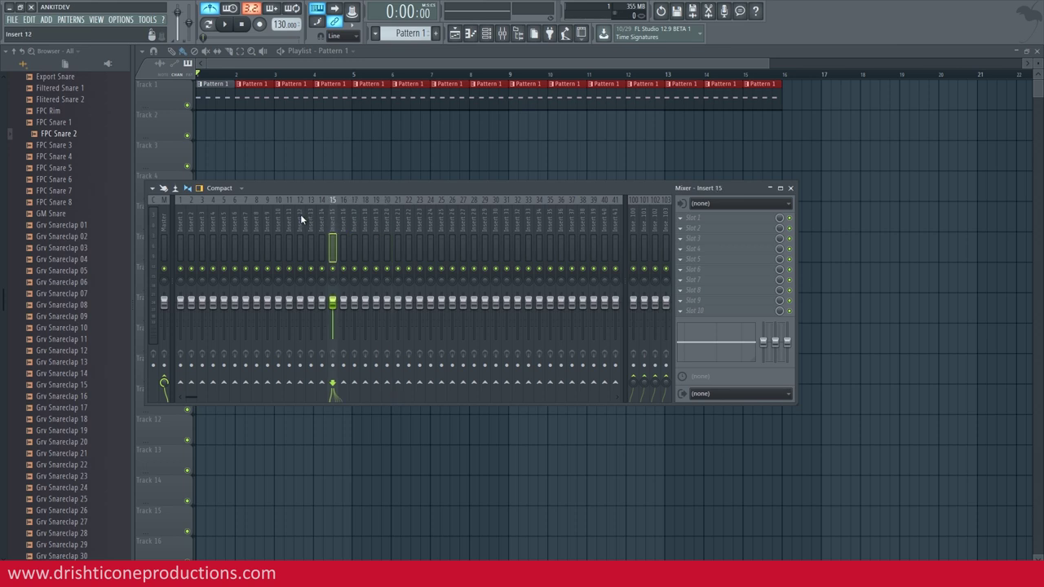
- Set the audio input source of mixer track Insert 12 to the mono input In 1
{"action": "left_click", "coordinate": [300, 213]}
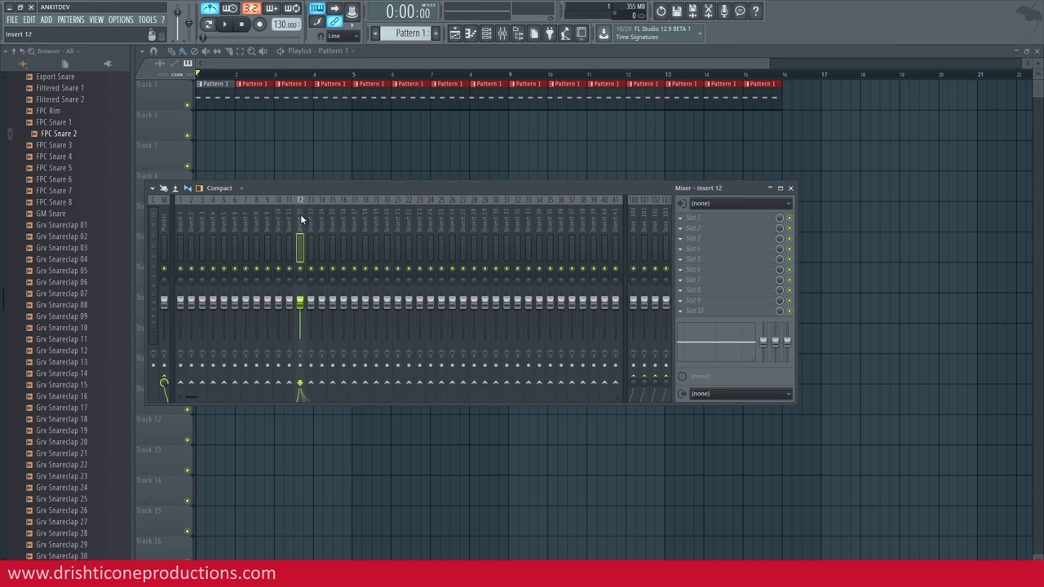
{"action": "left_click", "coordinate": [720, 208]}
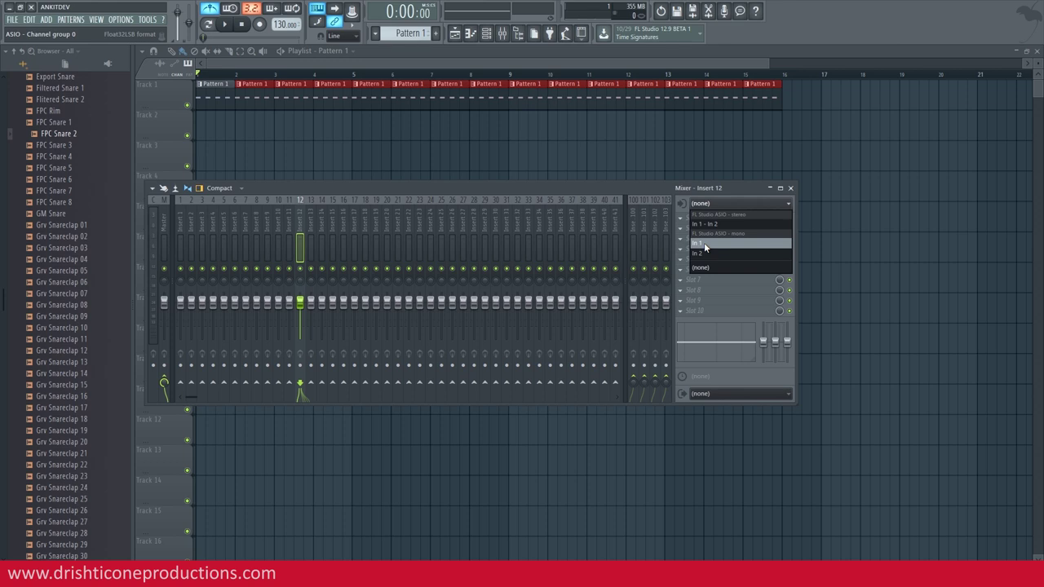
{"action": "left_click", "coordinate": [703, 242]}
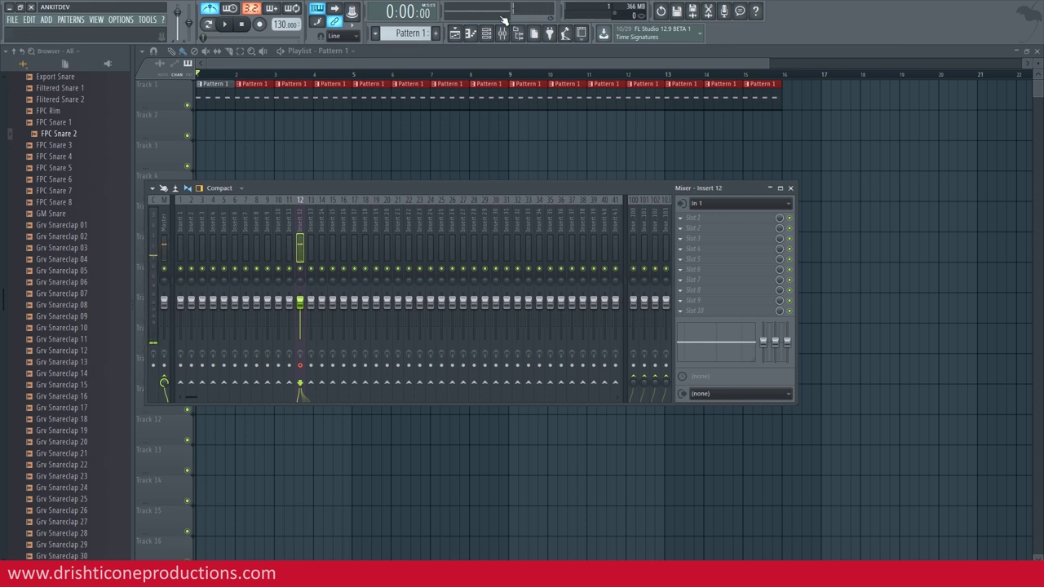
- Arm recording with the Everything option and record a take of about five bars from the song start
{"action": "left_click", "coordinate": [260, 25]}
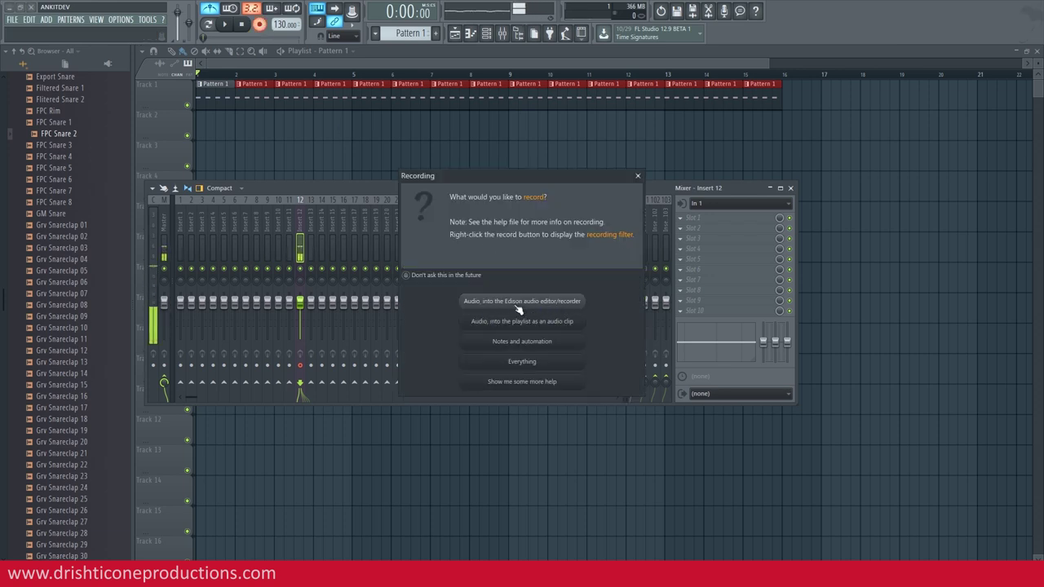
{"action": "left_click", "coordinate": [543, 365]}
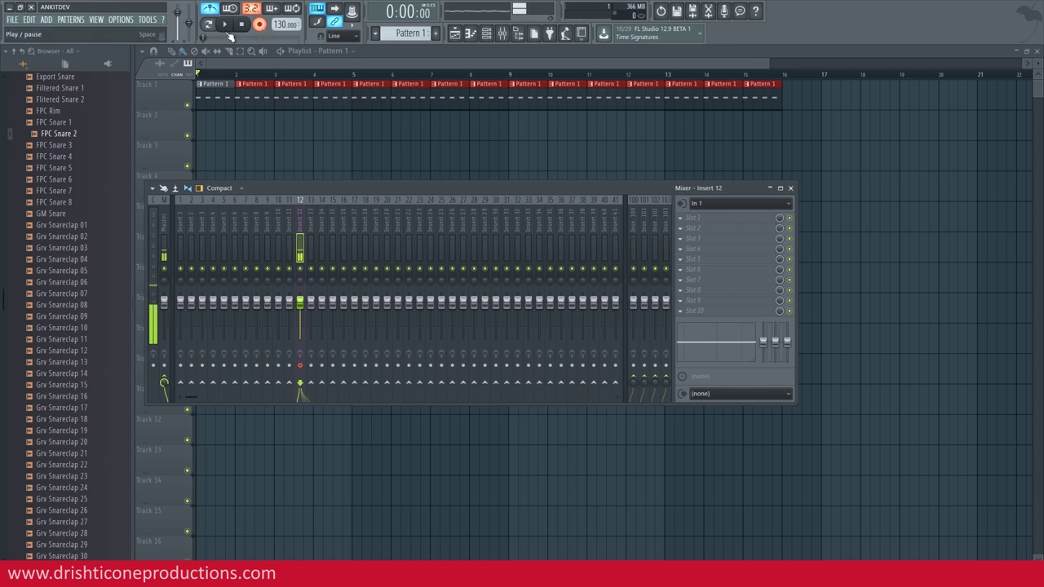
{"action": "left_click", "coordinate": [225, 26]}
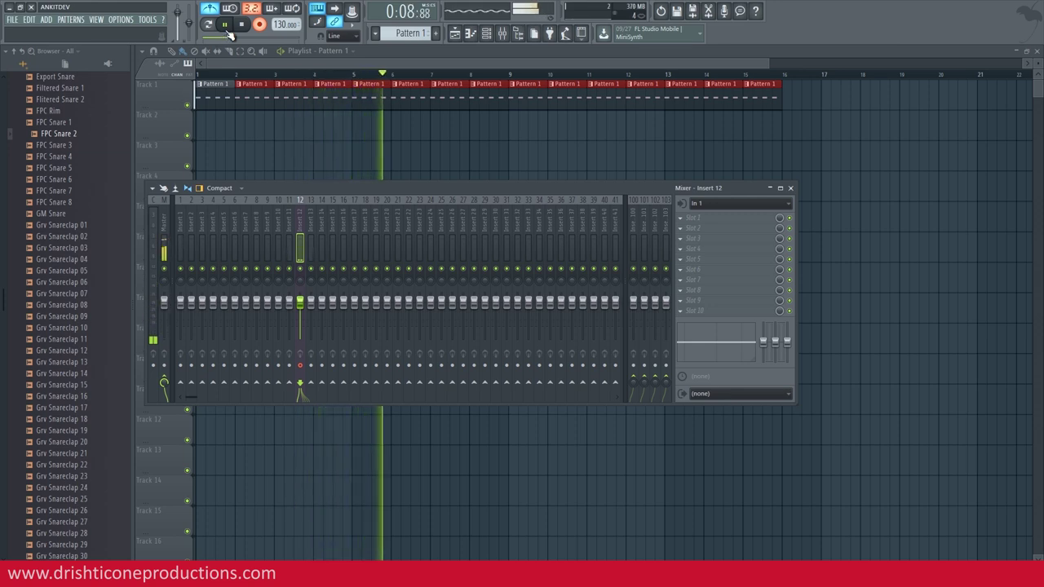
{"action": "key", "text": "space"}
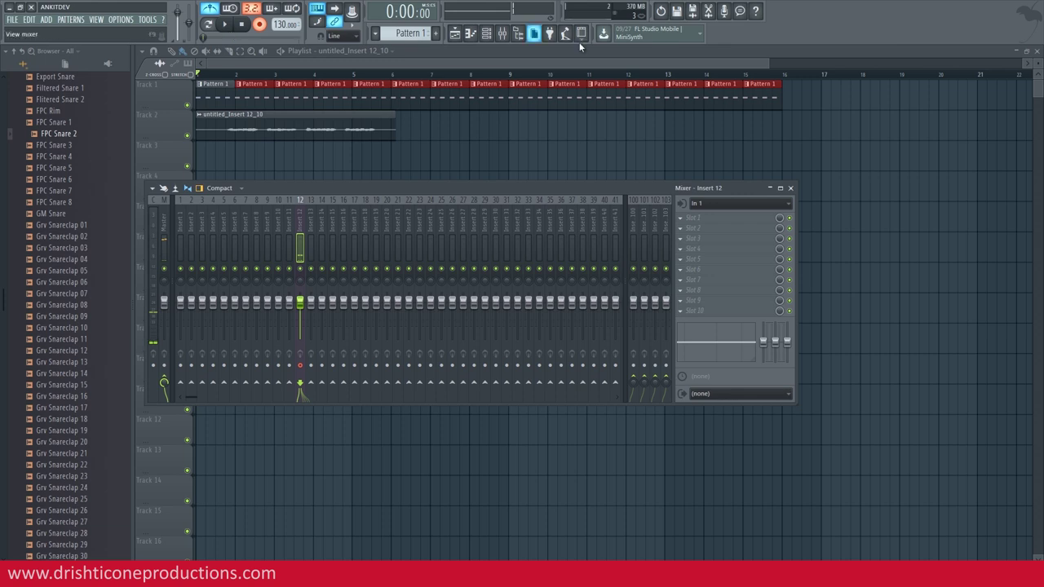
- Set the audio input source of Insert 12 to (none) and disarm recording
{"action": "left_click", "coordinate": [759, 206]}
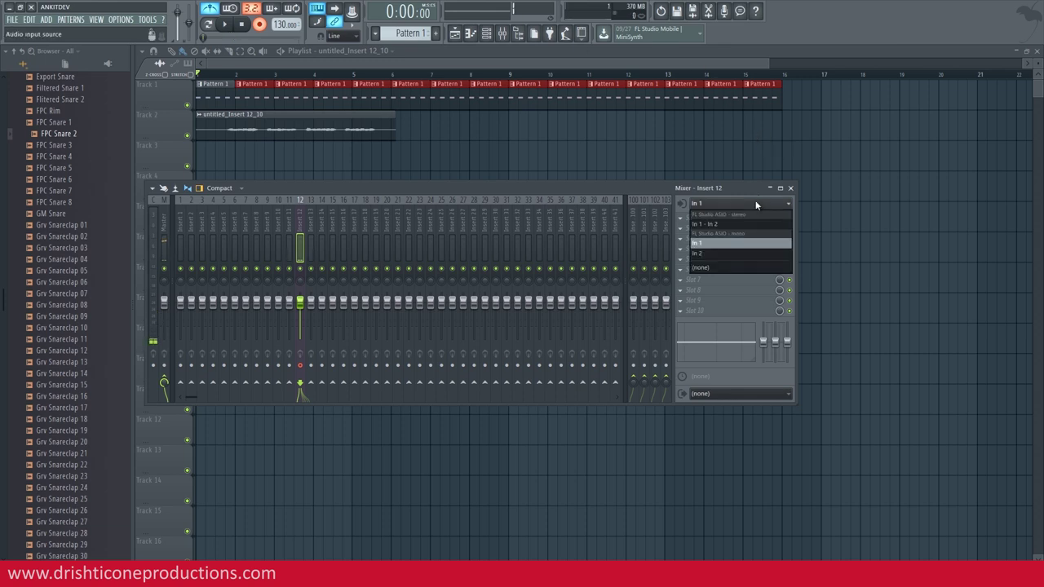
{"action": "left_click", "coordinate": [733, 264]}
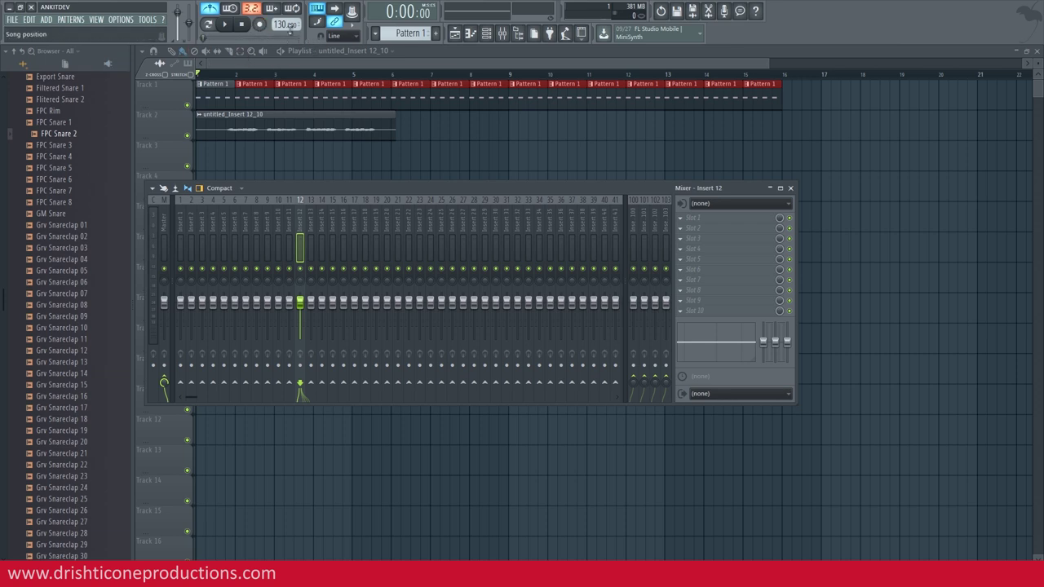
- Turn off the metronome and play the song from the start to hear the recorded clip
{"action": "left_click", "coordinate": [251, 9]}
{"action": "left_click", "coordinate": [212, 10]}
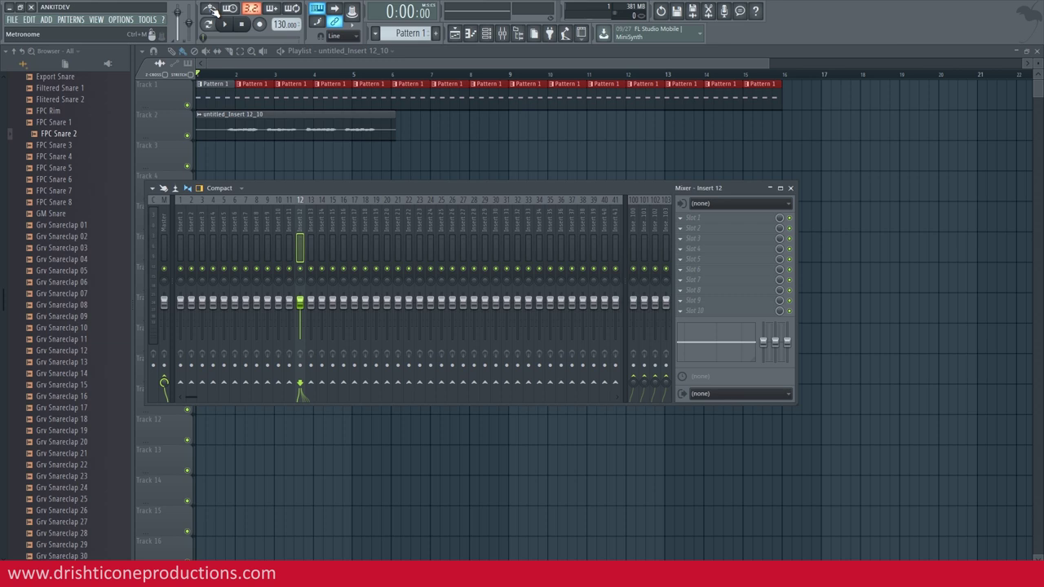
{"action": "key", "text": "space"}
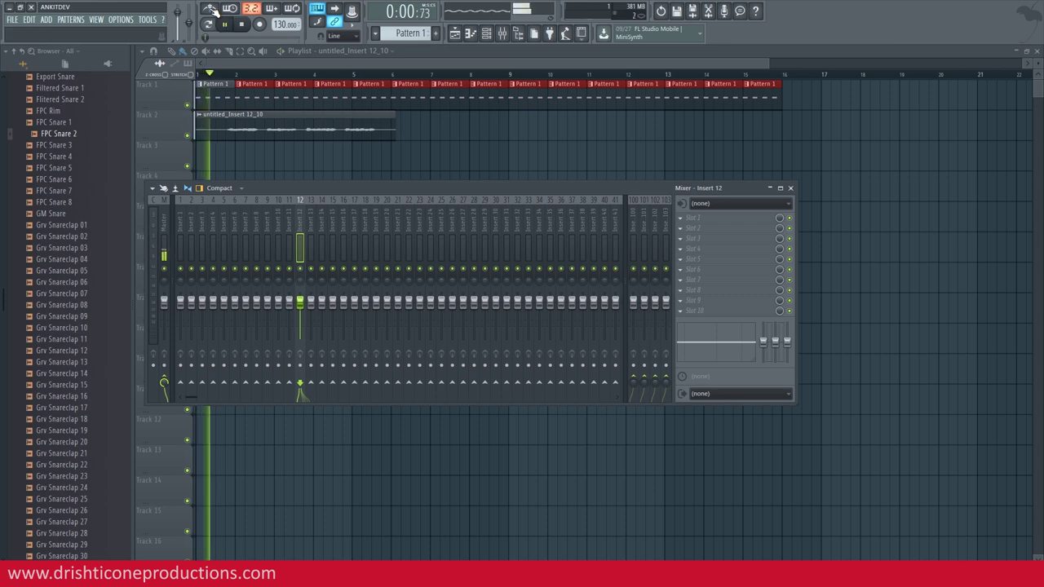
- Stop playback and shift the recorded audio clip on Track 2 slightly later, by about one step
{"action": "key", "text": "space"}
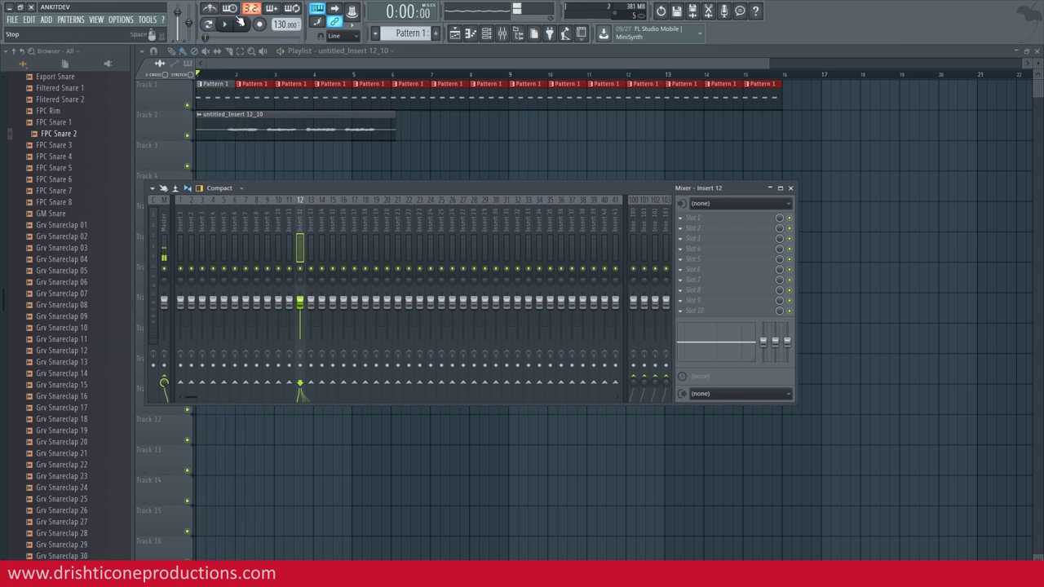
{"action": "scroll", "coordinate": [237, 83], "scroll_direction": "up", "scroll_amount": 4}
{"action": "left_click_drag", "start_coordinate": [237, 64], "coordinate": [176, 68]}
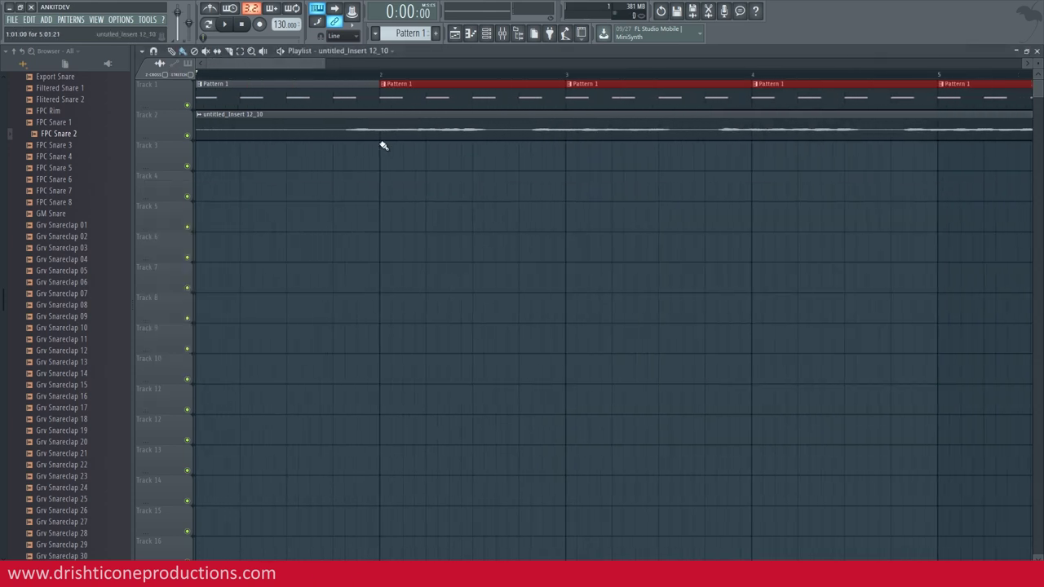
{"action": "mouse_move", "coordinate": [379, 127]}
{"action": "left_mouse_down"}
{"action": "mouse_move", "coordinate": [407, 128]}
{"action": "mouse_move", "coordinate": [390, 128]}
{"action": "left_mouse_up"}
- Play the song from just before bar 2 to check the shifted clip's timing against the pattern
{"action": "left_click", "coordinate": [359, 74]}
{"action": "key", "text": "space"}
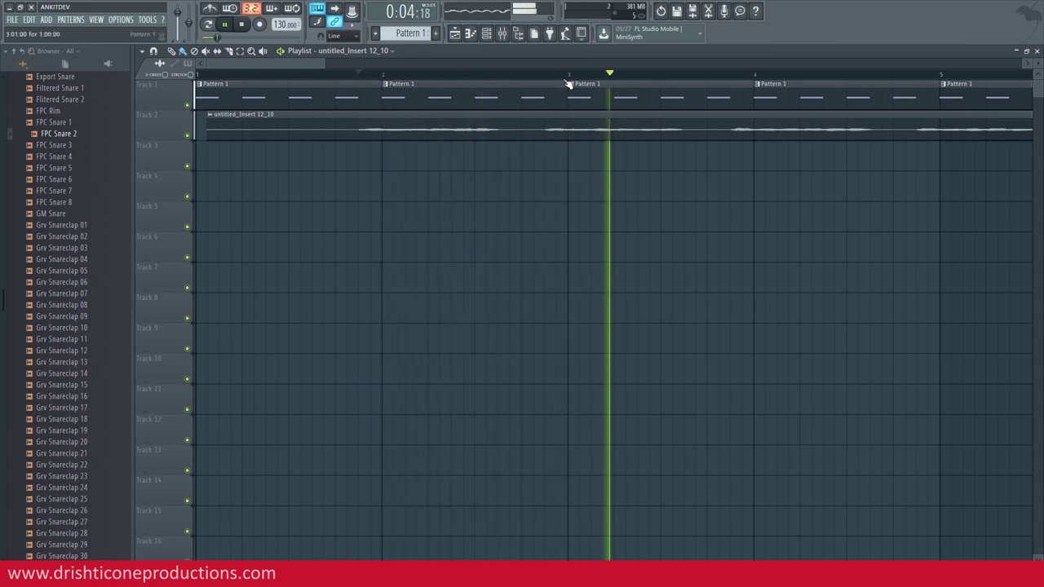
{"action": "scroll", "coordinate": [566, 77], "scroll_direction": "down", "scroll_amount": 2}
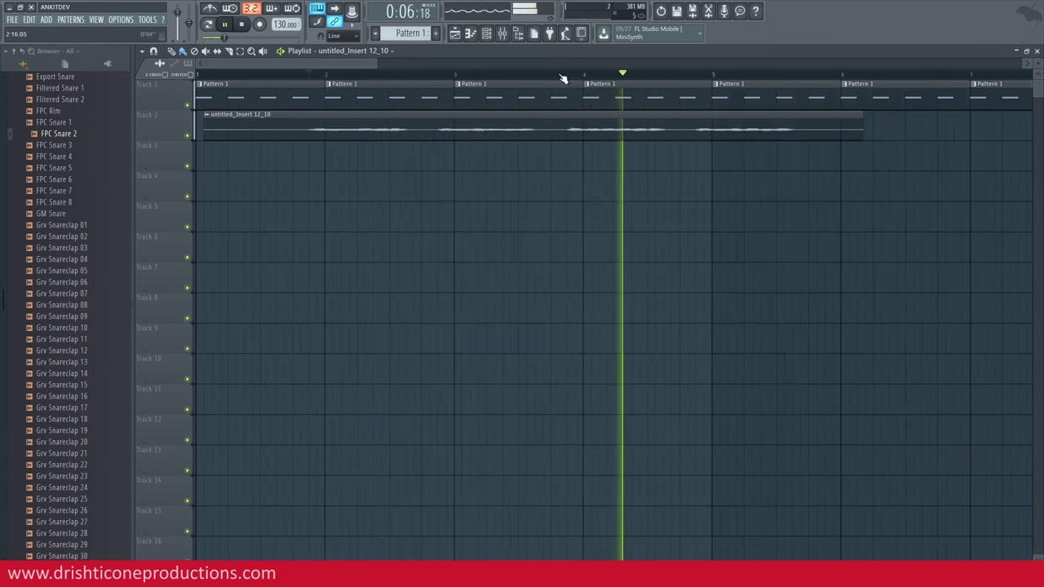
{"action": "key", "text": "space"}
- Open the recorded clip's channel settings and view the effect plugins available for slot 1 of mixer track Insert 22
{"action": "double_click", "coordinate": [553, 128]}
{"action": "left_click_drag", "start_coordinate": [473, 162], "coordinate": [473, 144]}
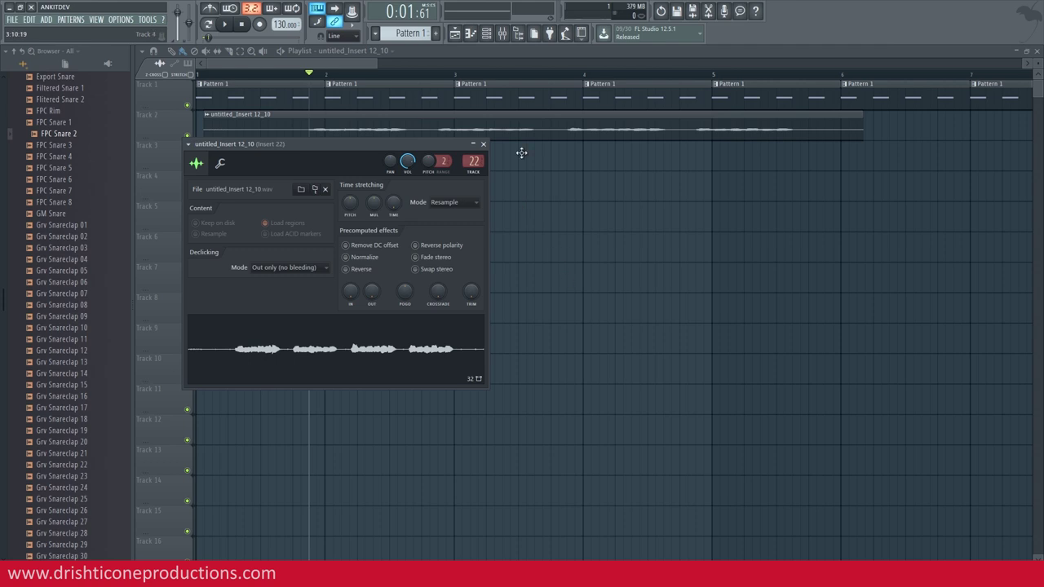
{"action": "left_click", "coordinate": [503, 35]}
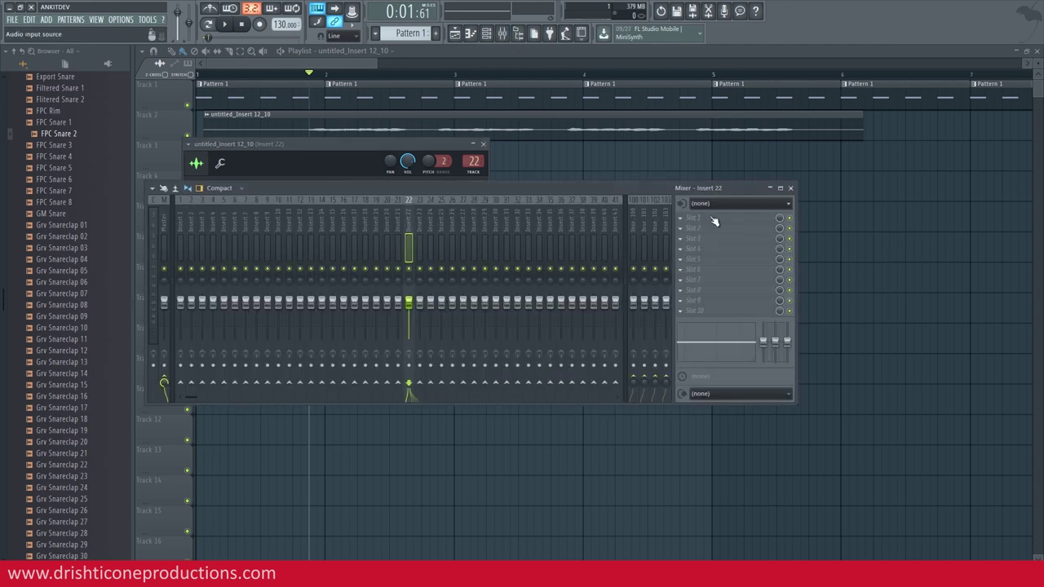
{"action": "left_click", "coordinate": [709, 218]}
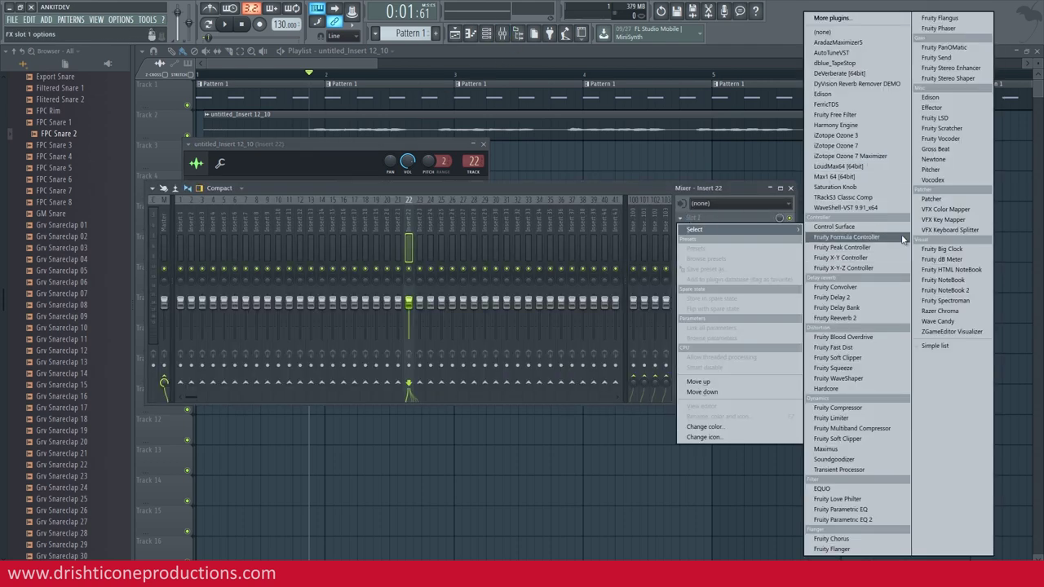
- Dismiss the plugin list and raise the recorded clip's channel volume
{"action": "left_click", "coordinate": [414, 164]}
{"action": "left_click_drag", "start_coordinate": [409, 164], "coordinate": [401, 116]}
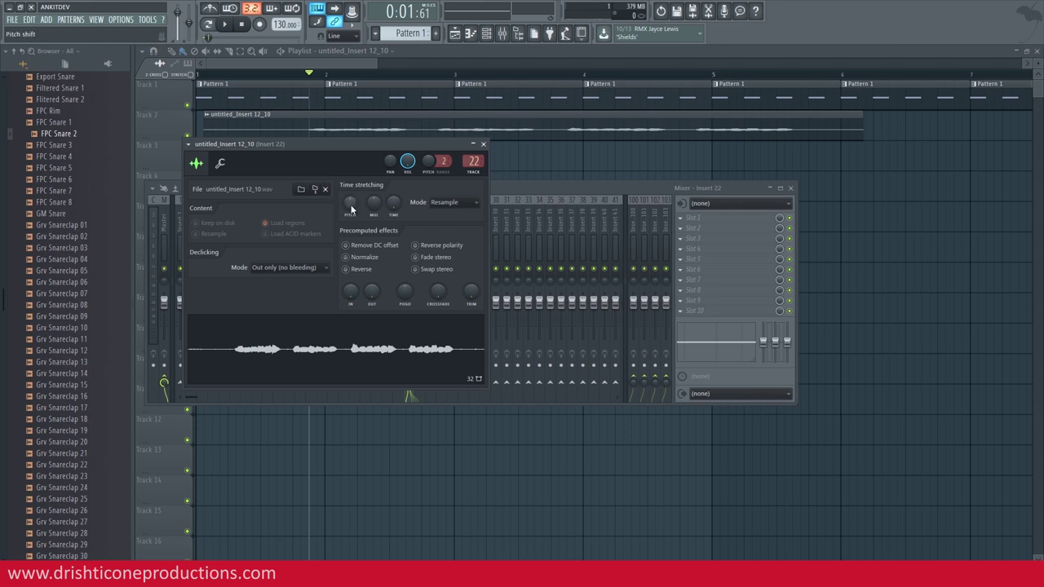
- Raise the recorded clip's time-stretching pitch and play the song to hear the change
{"action": "left_click_drag", "start_coordinate": [352, 209], "coordinate": [337, 548]}
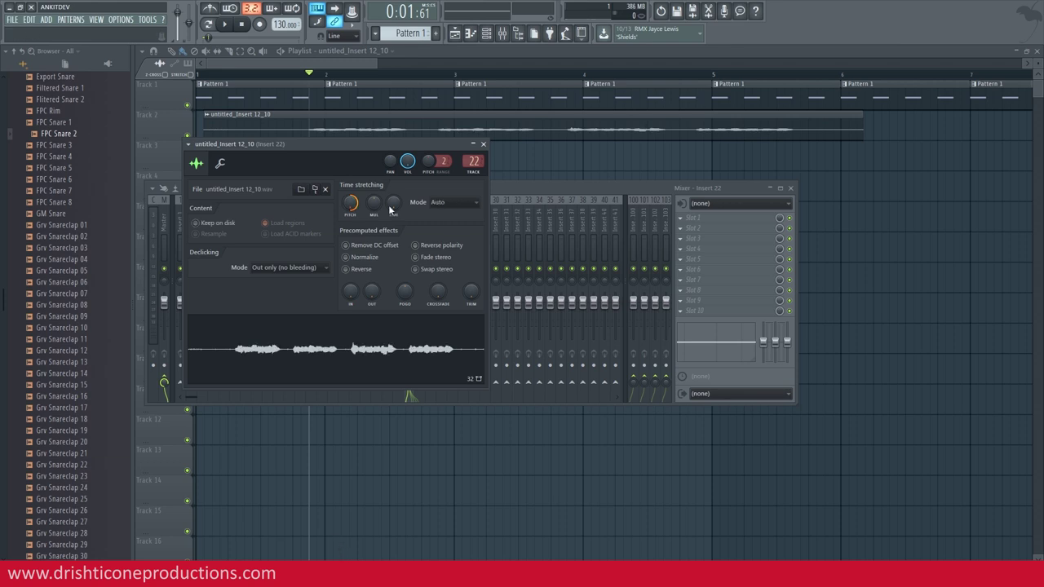
{"action": "left_click", "coordinate": [224, 25]}
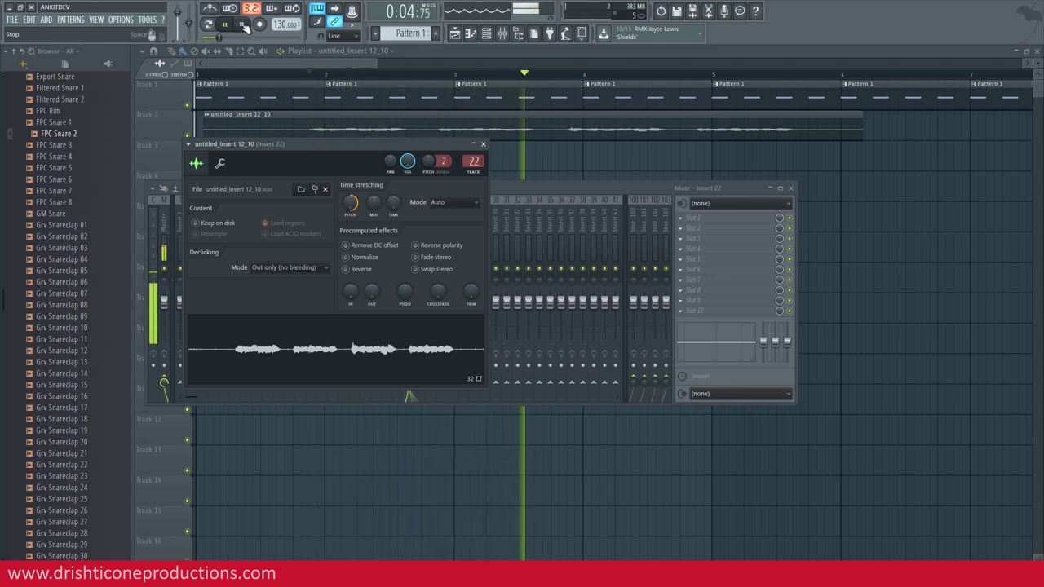
{"action": "left_click", "coordinate": [244, 27]}
- Lower the clip's time-stretching pitch to -1200 cents and play the song to hear the change
{"action": "left_click_drag", "start_coordinate": [352, 203], "coordinate": [327, 109]}
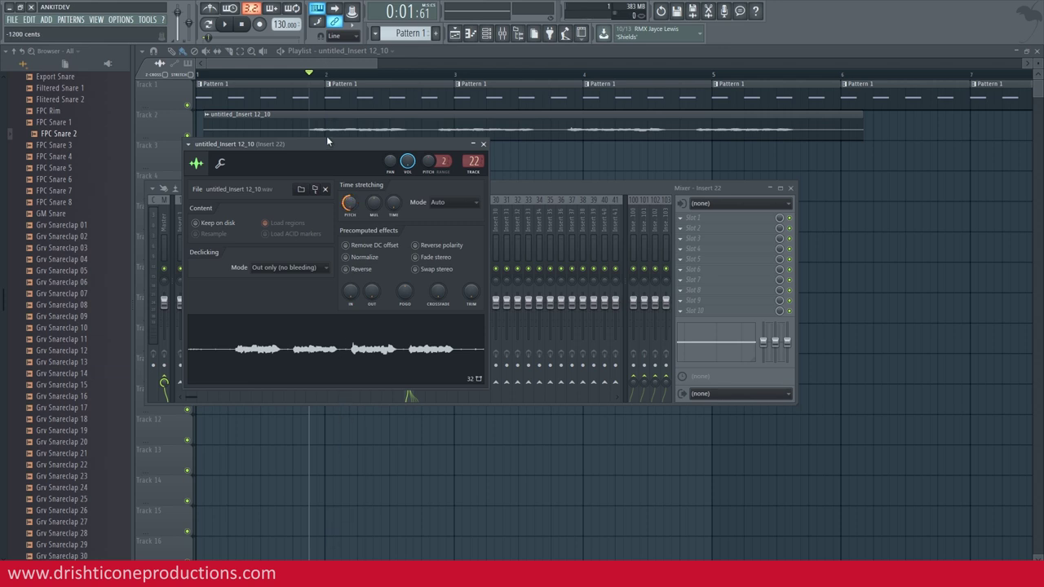
{"action": "left_click", "coordinate": [226, 25]}
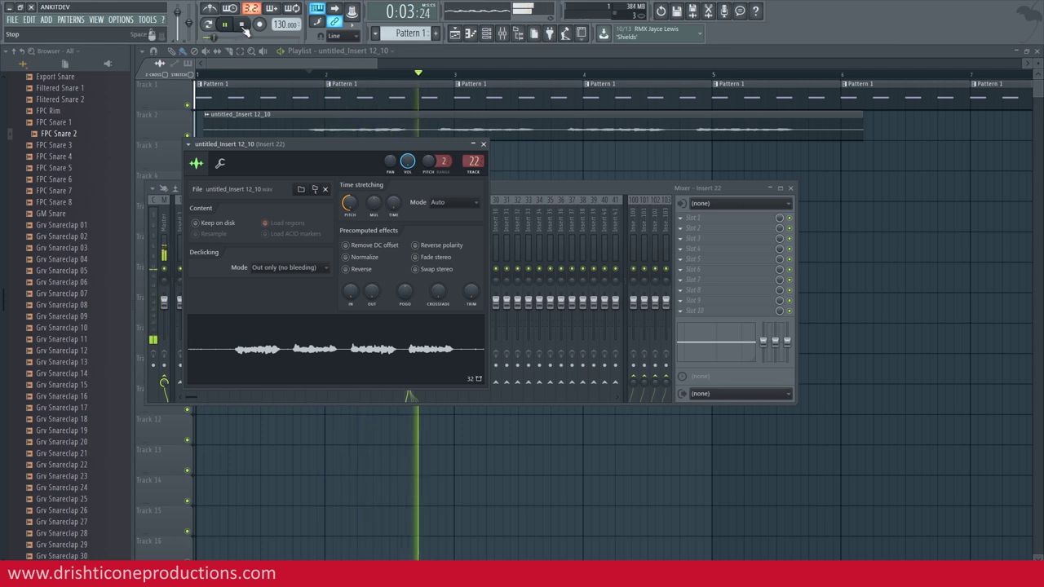
{"action": "left_click", "coordinate": [242, 25]}
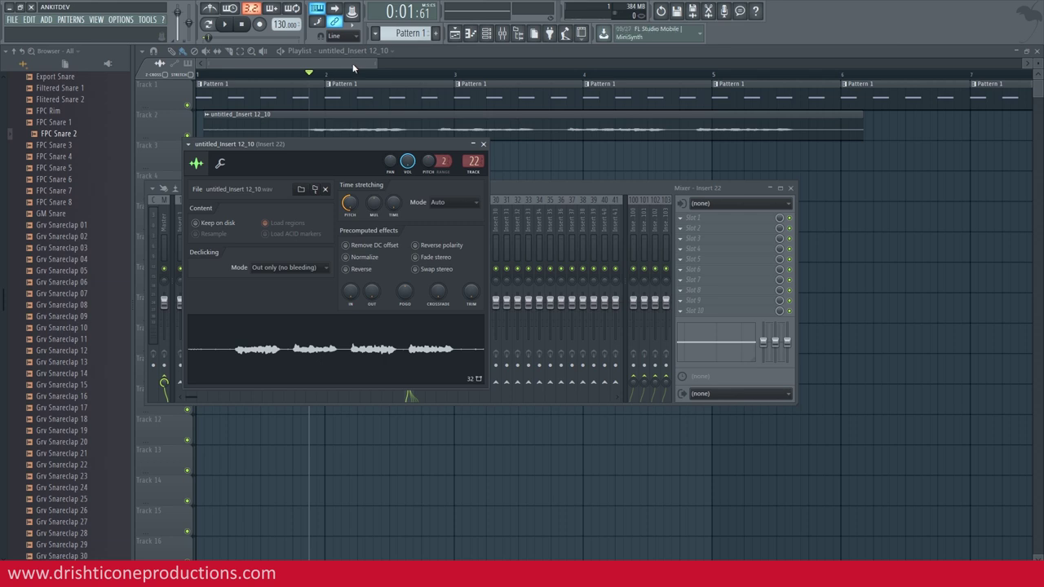
- Close the clip settings and mixer windows and move the Pattern 1 clips on Track 1 along to bar 14
{"action": "key", "text": "F12"}
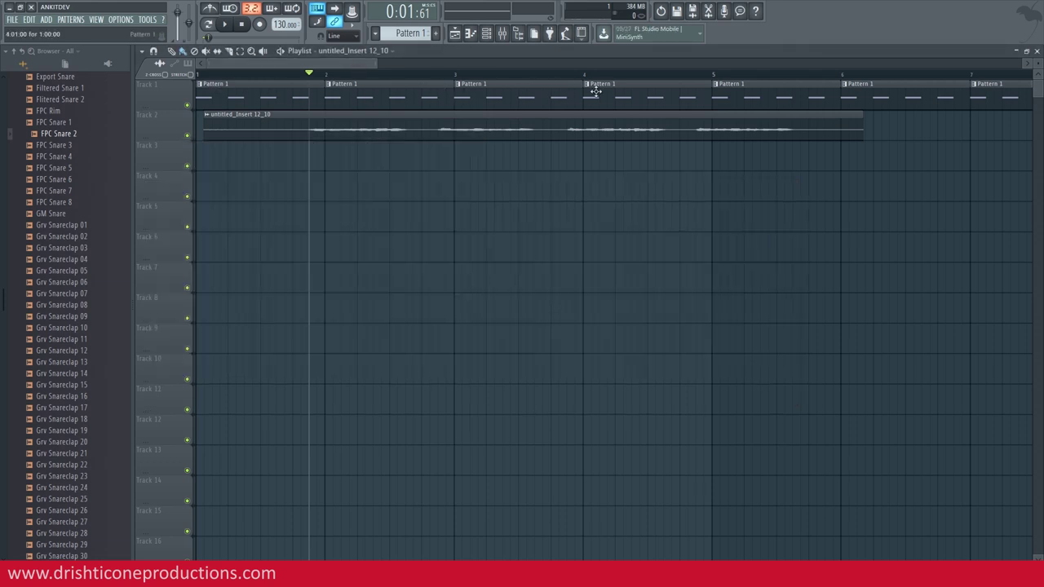
{"action": "scroll", "coordinate": [596, 78], "scroll_direction": "down", "scroll_amount": 3}
{"action": "left_click_drag", "start_coordinate": [227, 98], "coordinate": [664, 100]}
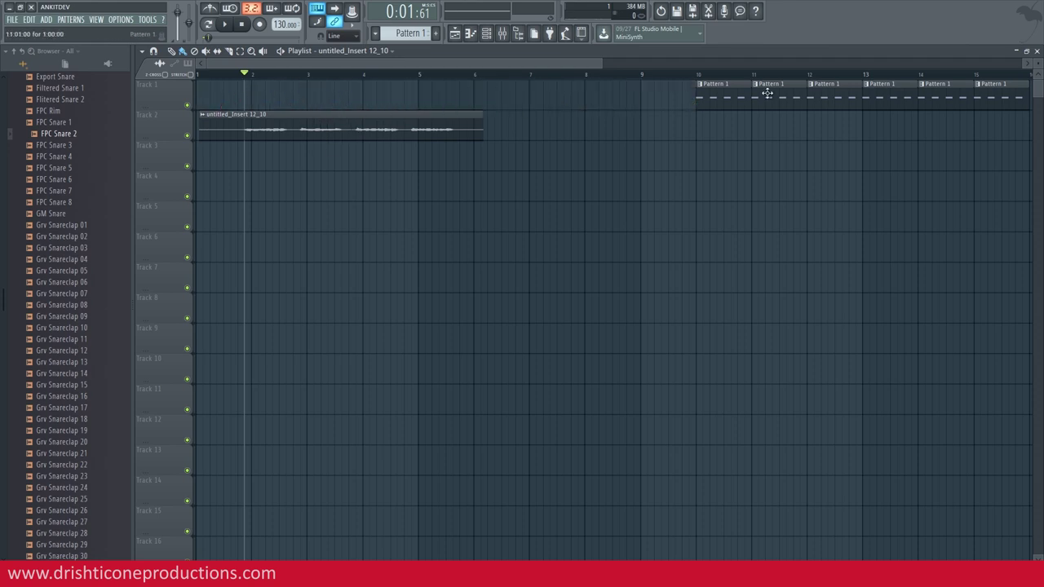
{"action": "left_click_drag", "start_coordinate": [740, 102], "coordinate": [878, 96]}
- Create a new empty pattern and place clips of it on Track 1 at bars 1, 2 and 6, extending the second to about bar 4
{"action": "left_click", "coordinate": [199, 89]}
{"action": "right_click", "coordinate": [236, 93]}
{"action": "key", "text": "F4"}
{"action": "left_click", "coordinate": [209, 89]}
{"action": "left_click", "coordinate": [248, 98]}
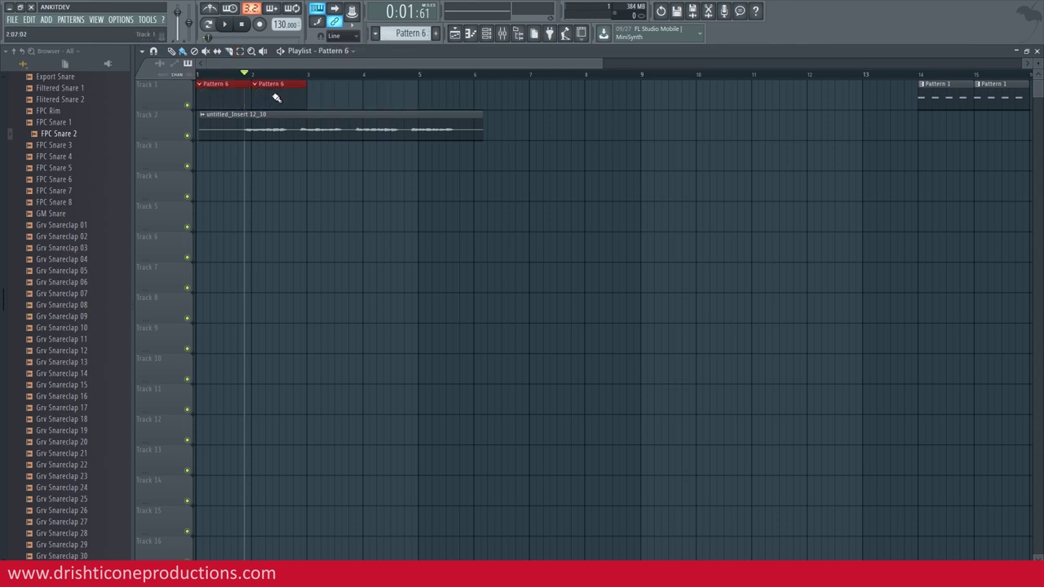
{"action": "left_click_drag", "start_coordinate": [308, 93], "coordinate": [357, 96]}
{"action": "left_click", "coordinate": [482, 94]}
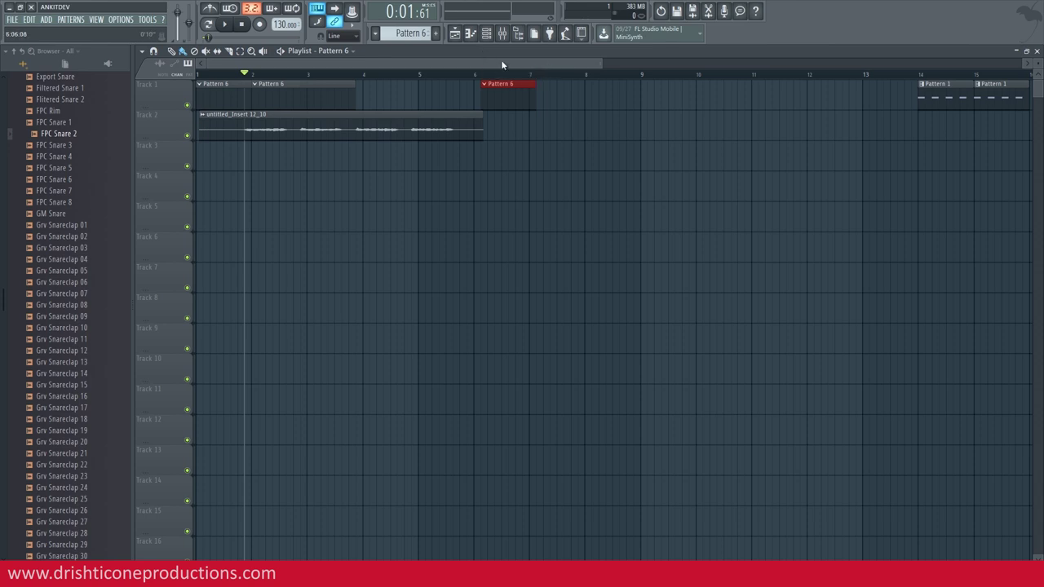
- Select mixer track Insert 30 and view its audio input source options
{"action": "left_click", "coordinate": [503, 32]}
{"action": "left_click", "coordinate": [494, 225]}
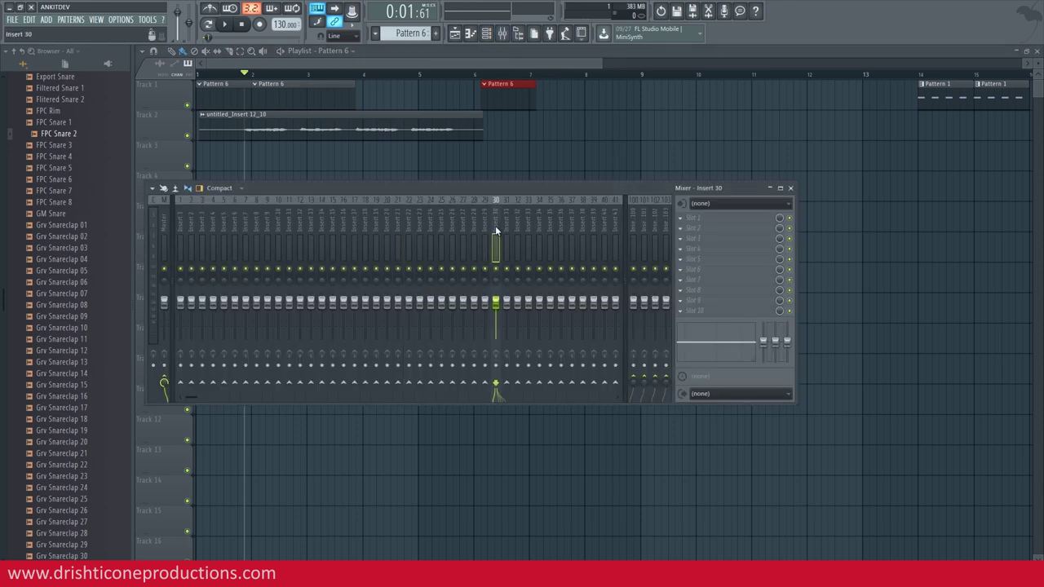
{"action": "left_click", "coordinate": [708, 206]}
{"action": "left_click", "coordinate": [550, 189]}
- Arm recording with the Everything option, close the mixer and turn on the metronome
{"action": "left_click", "coordinate": [259, 24]}
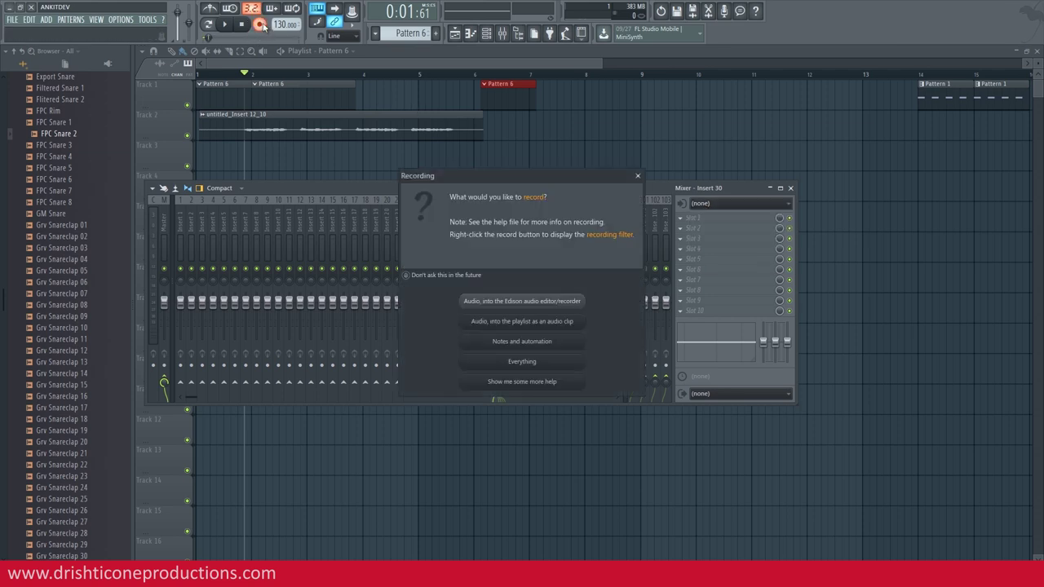
{"action": "left_click", "coordinate": [543, 364]}
{"action": "key", "text": "F9"}
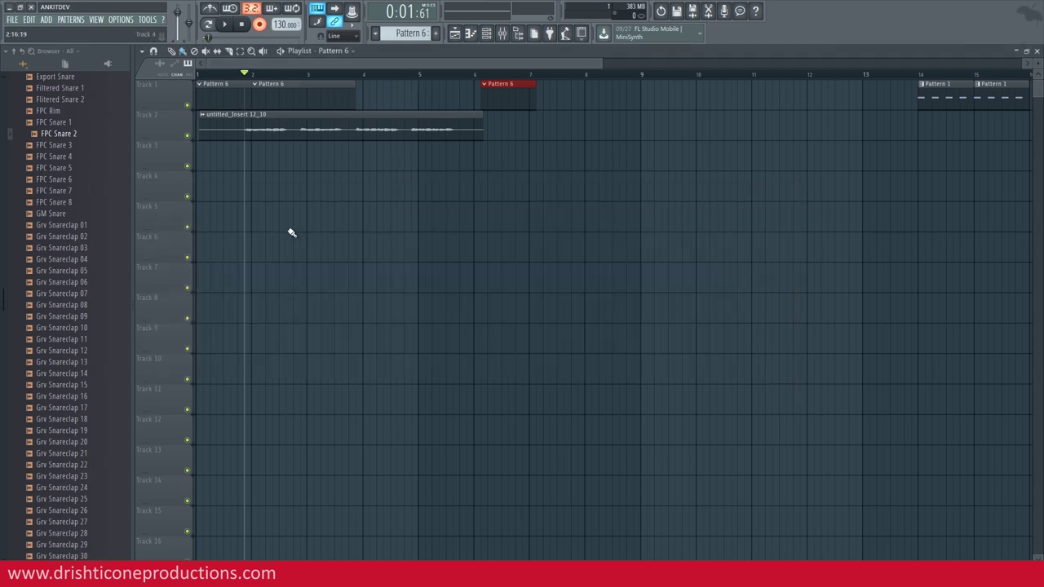
{"action": "left_click", "coordinate": [217, 9]}
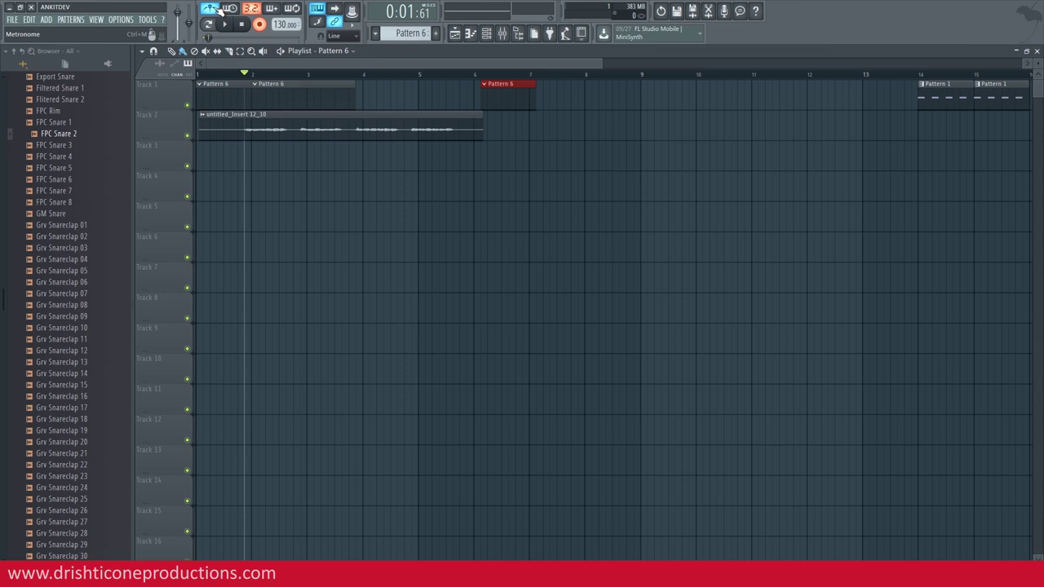